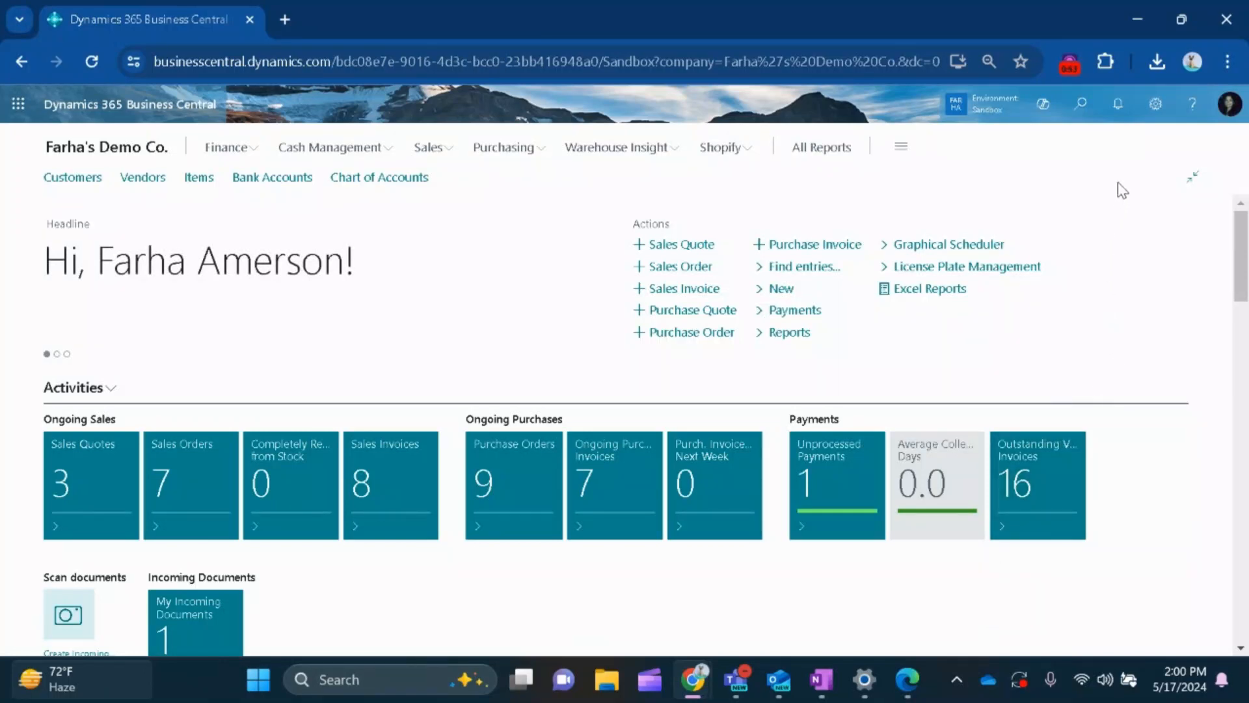
Review the roles available for selection in My Settings, then close the settings without changing the role.
click(1156, 105)
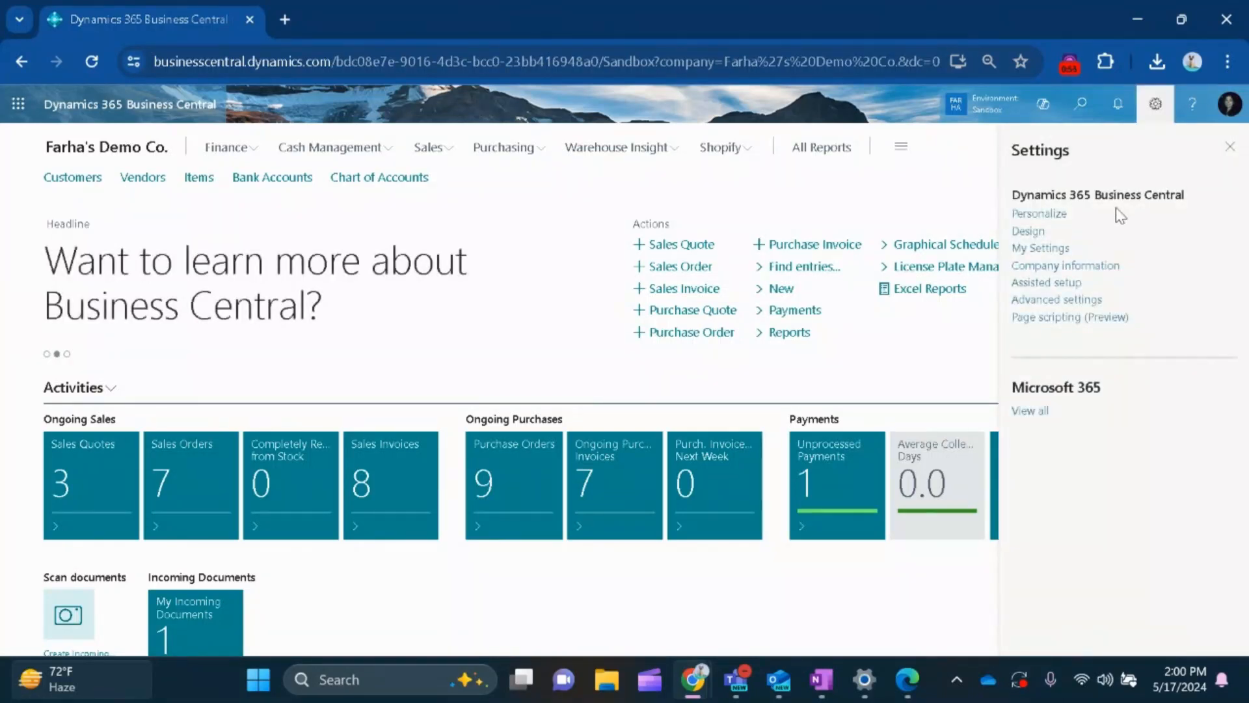
click(1041, 248)
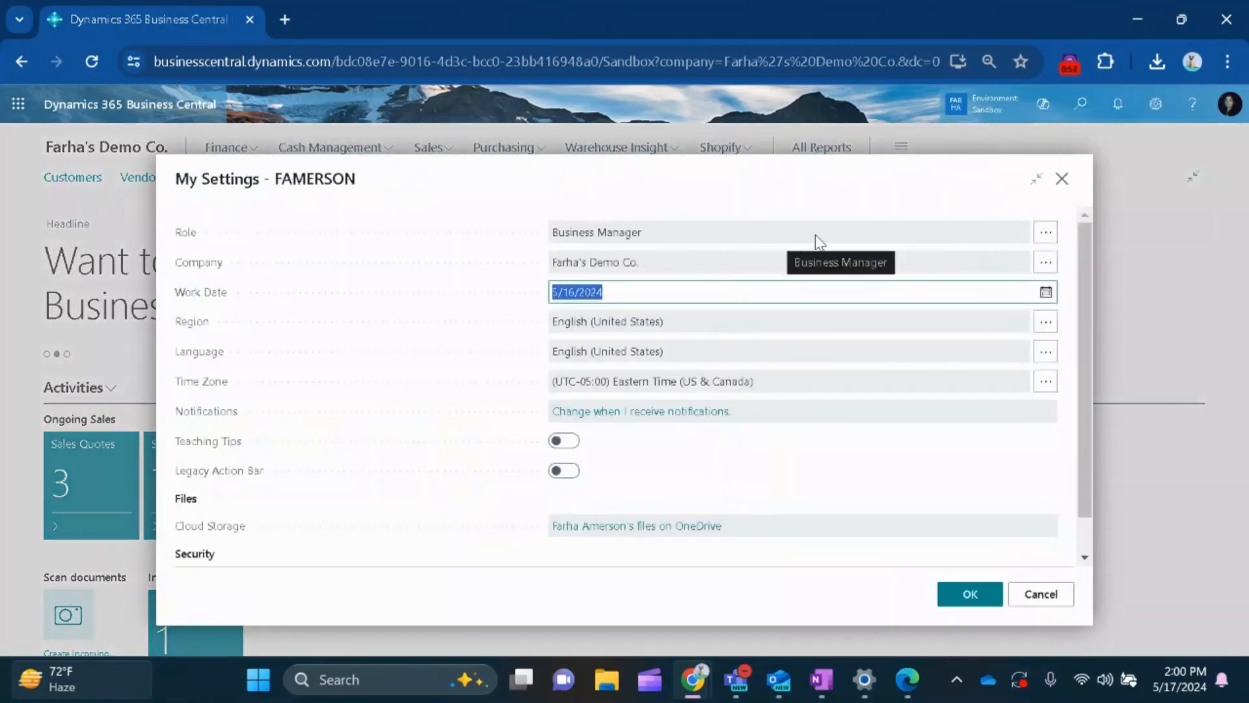
click(1044, 232)
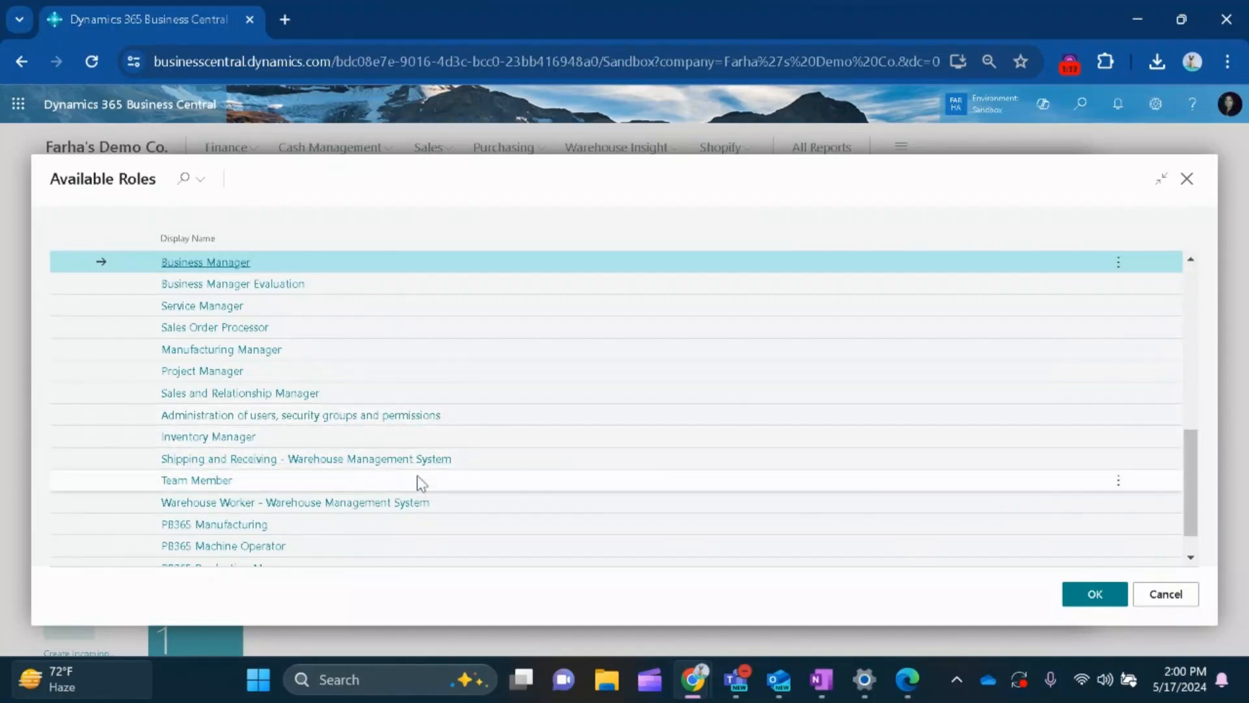
scroll(424, 488, down, 1)
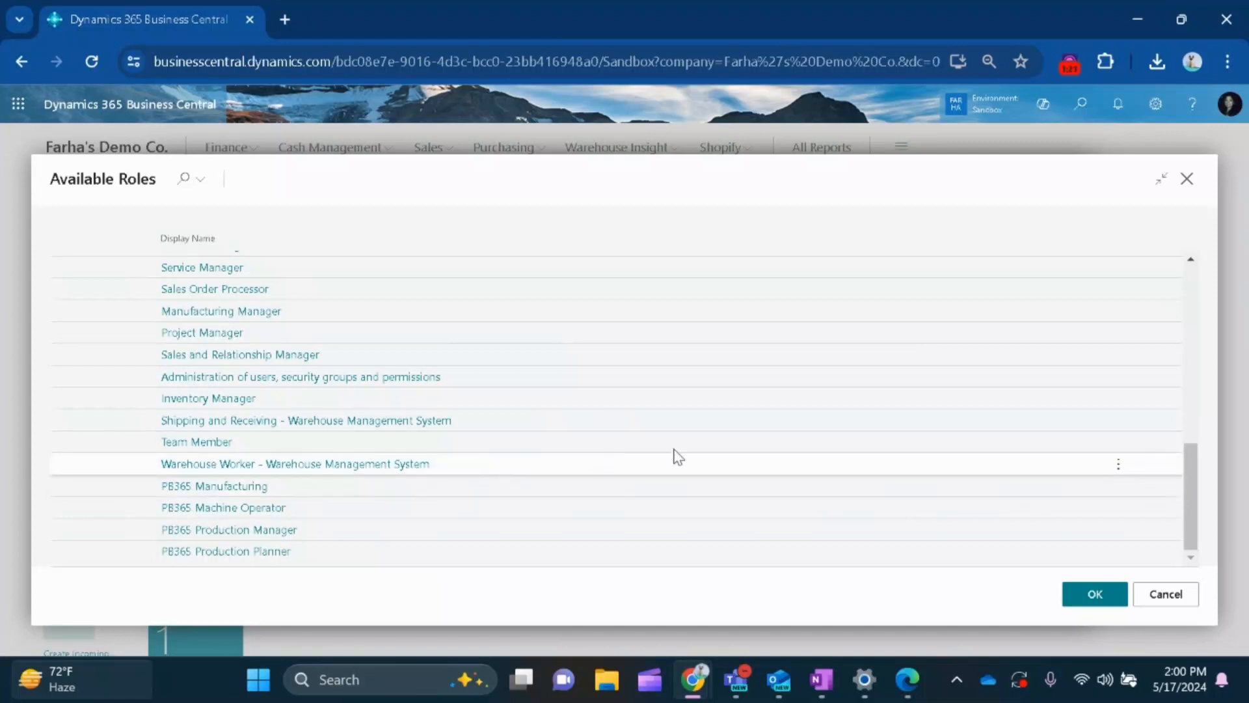
click(1149, 602)
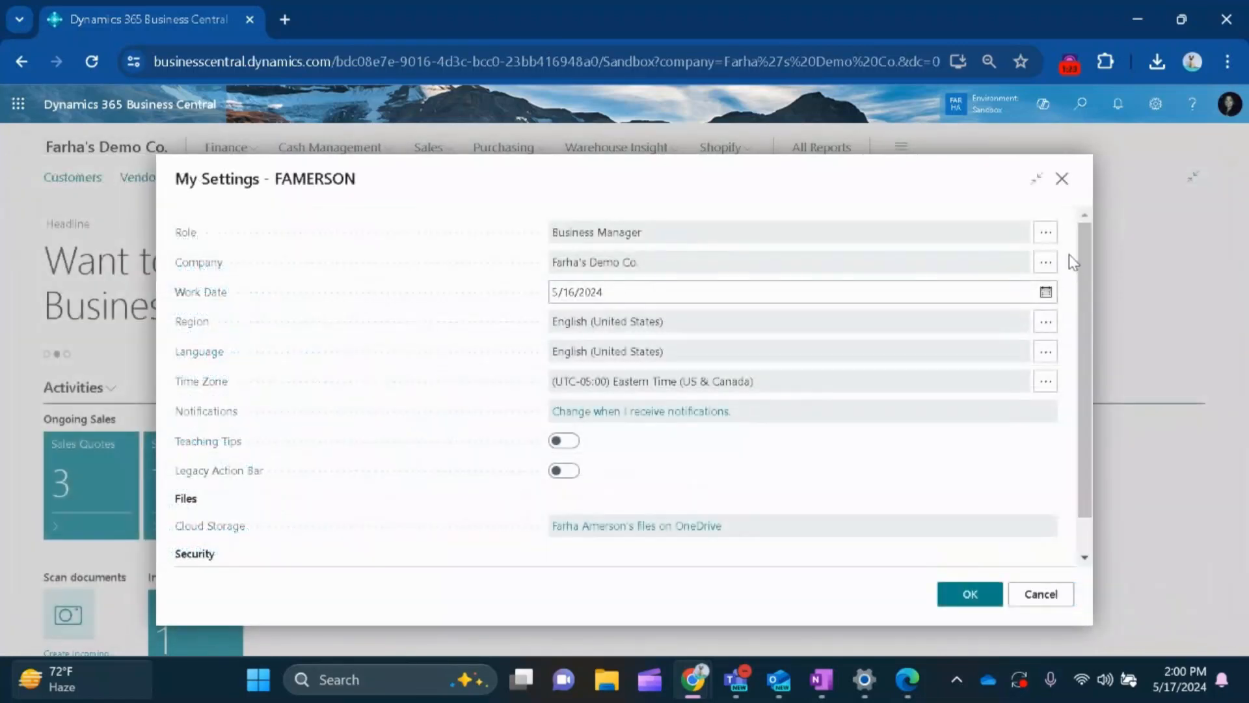
click(1062, 178)
Search for "profile" and open the Profiles (Roles) list.
click(1077, 106)
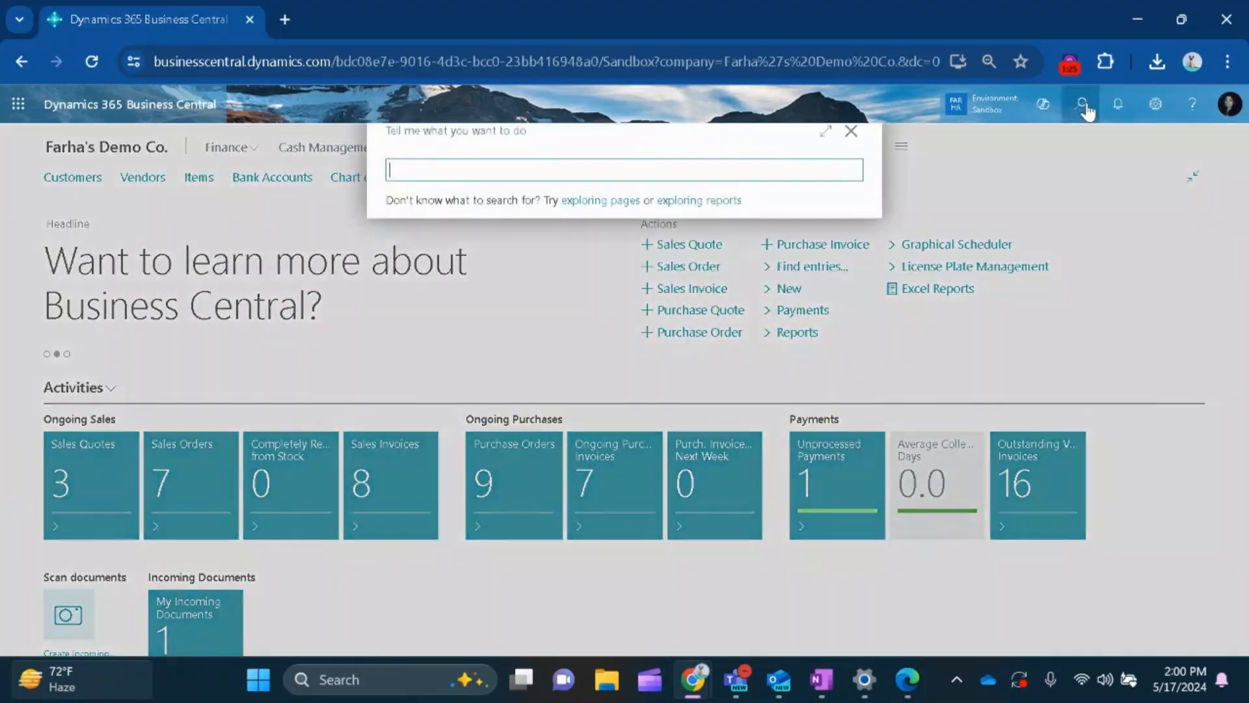
text(profile)
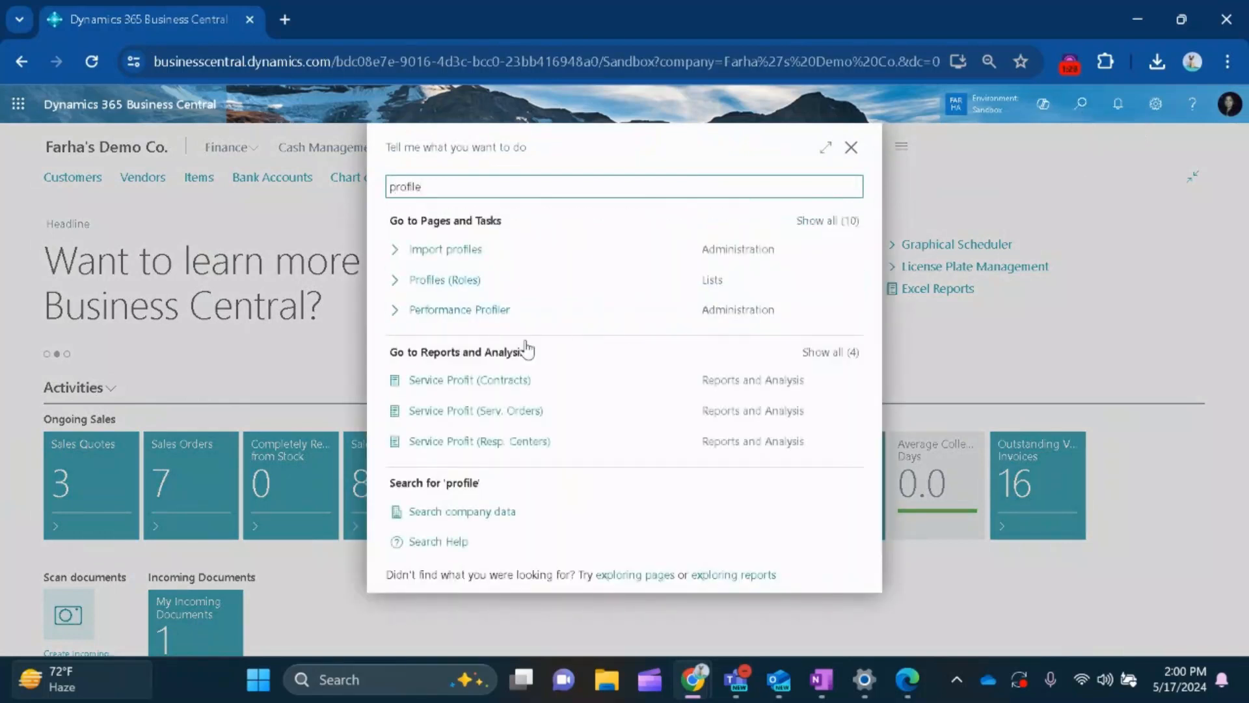
click(463, 281)
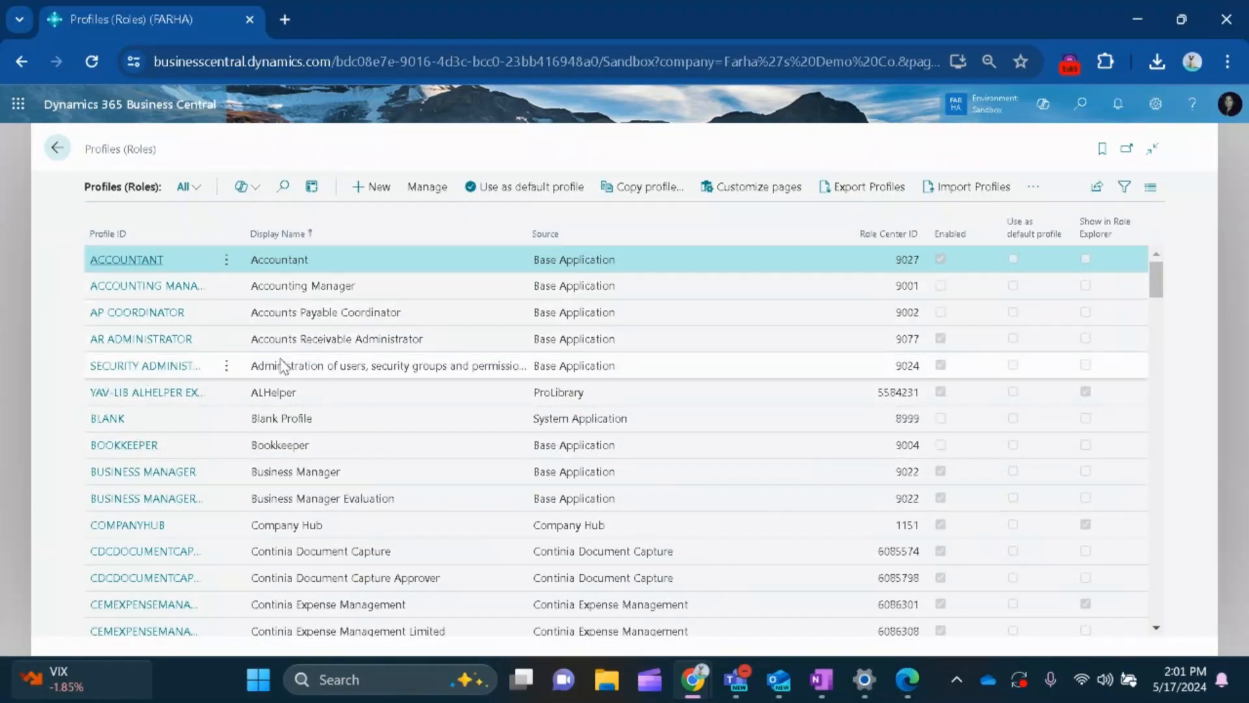
Sort the profiles by Source and review the list along with its default profile and Role Explorer columns.
click(568, 236)
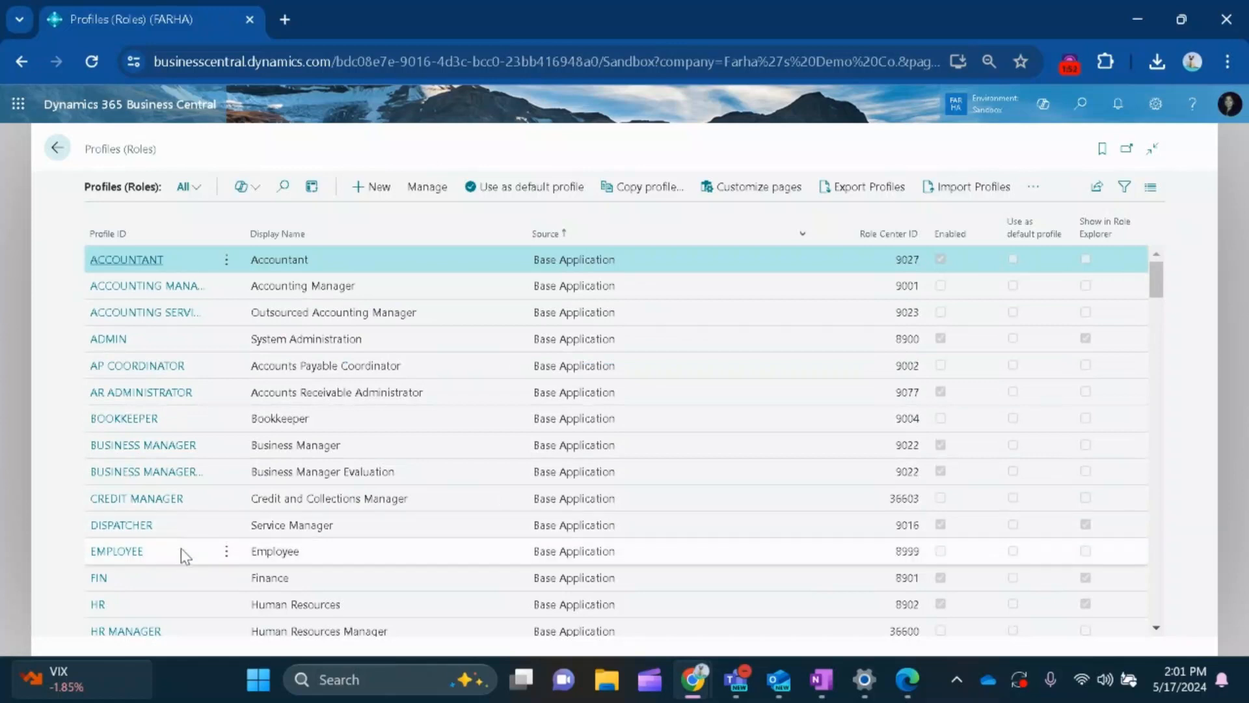
scroll(699, 407, down, 5)
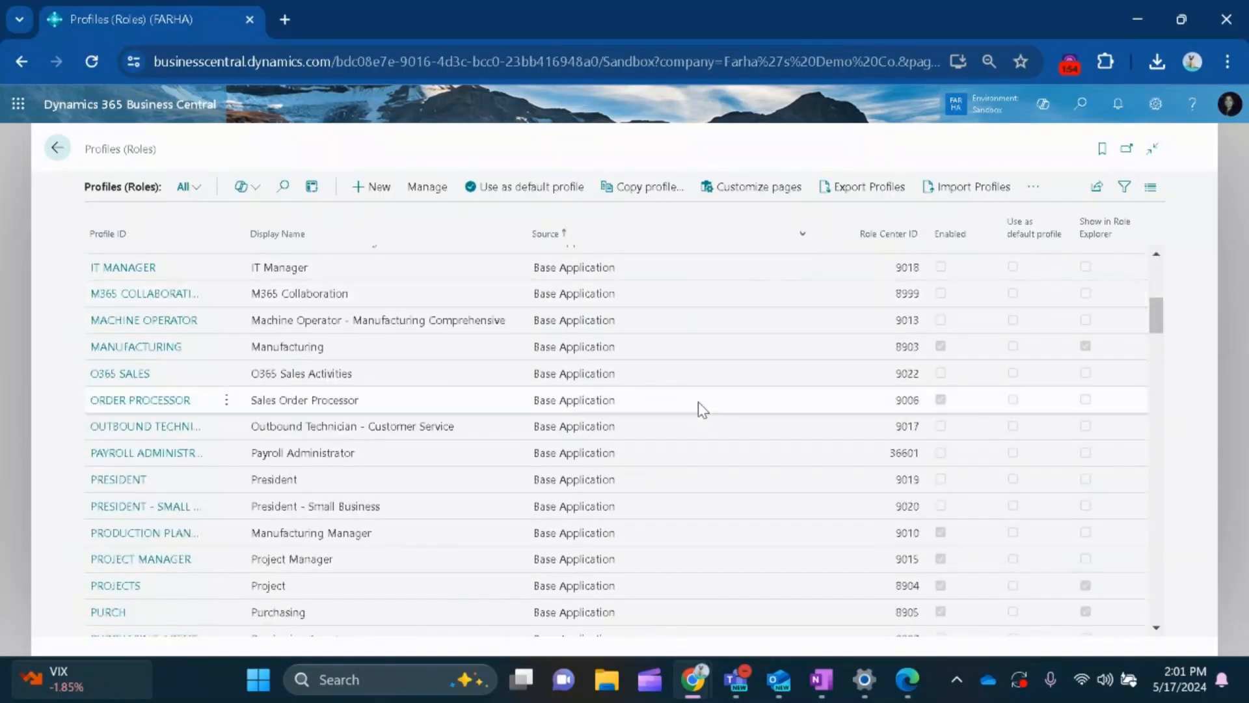
scroll(699, 407, down, 6)
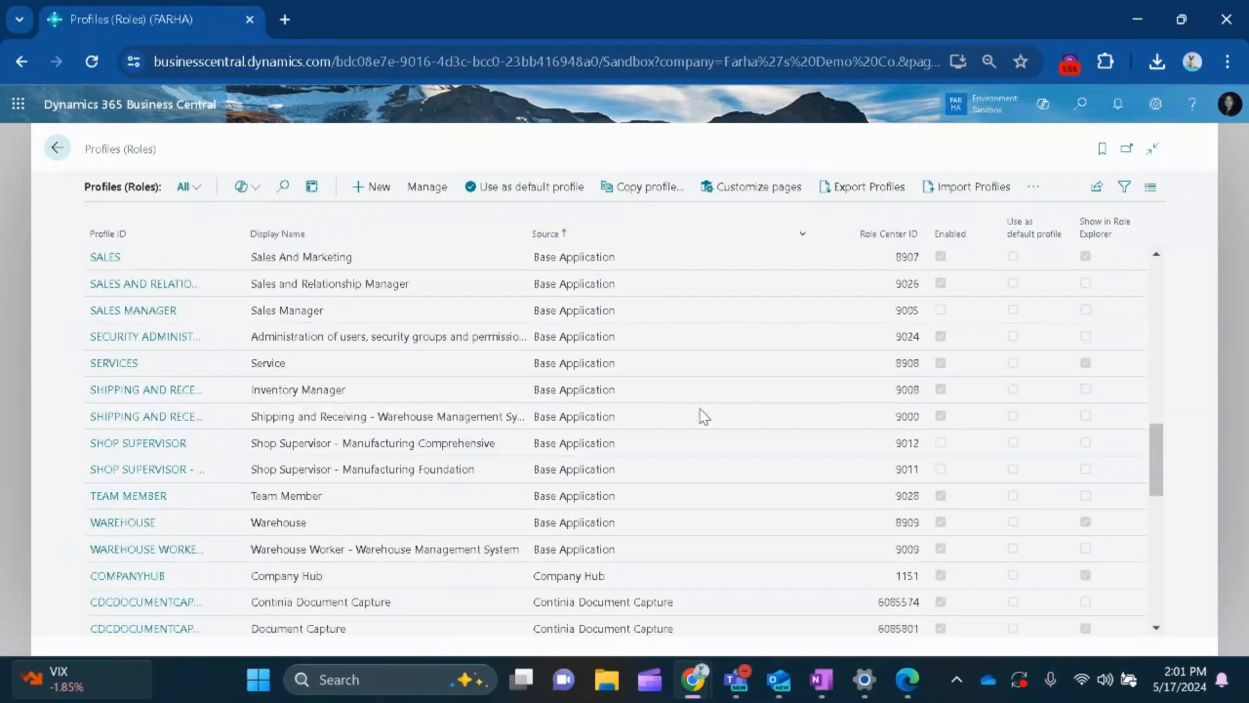
scroll(703, 417, down, 2)
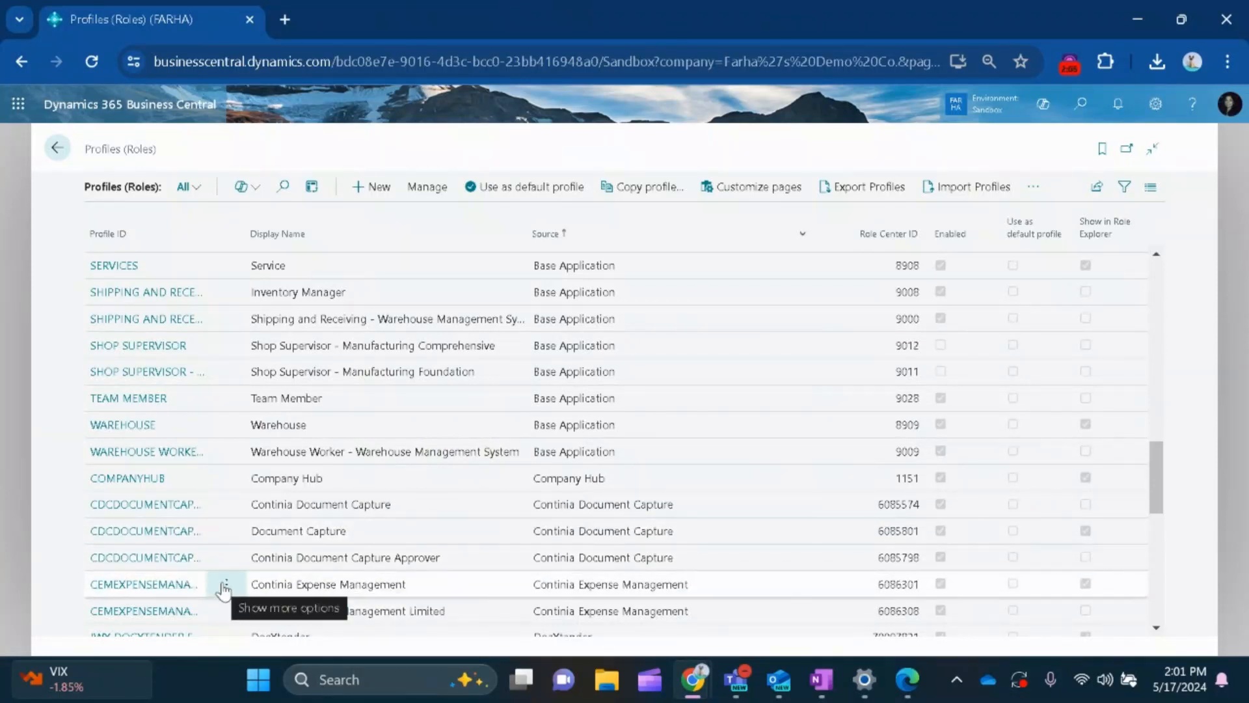
scroll(224, 591, down, 3)
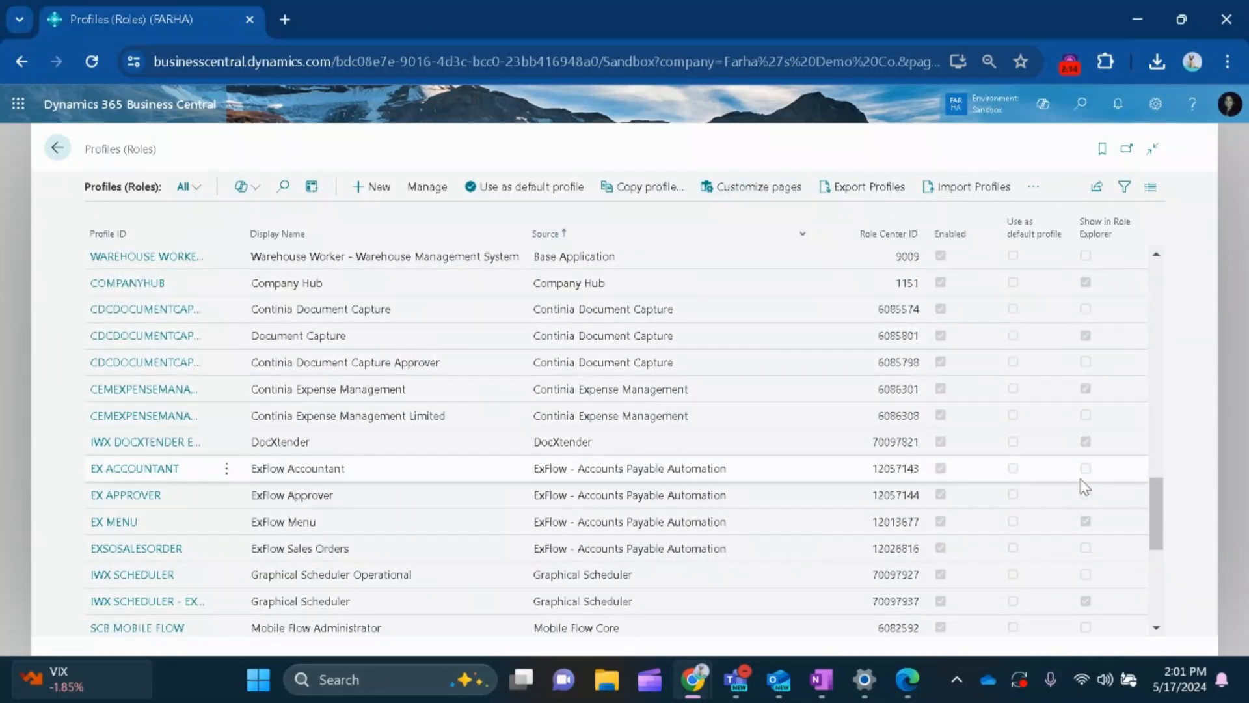
scroll(1161, 514, up, 1)
drag(1165, 514, 1162, 268)
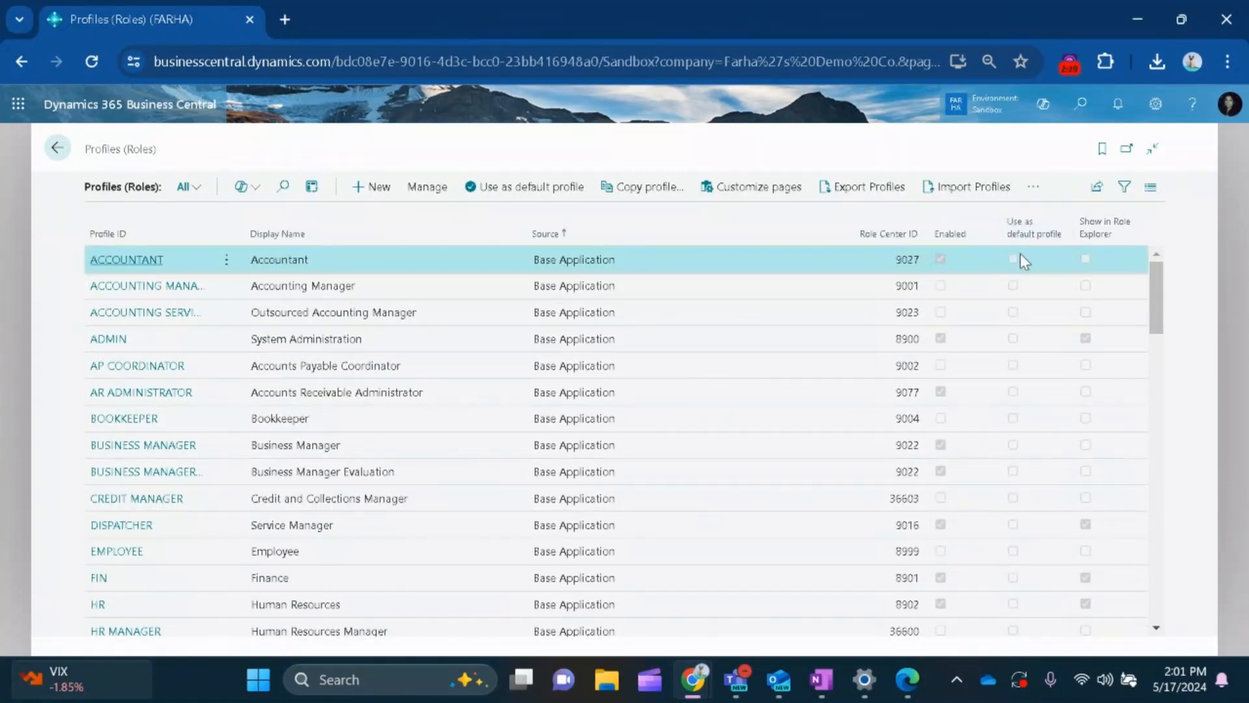
mouse_move(1020, 246)
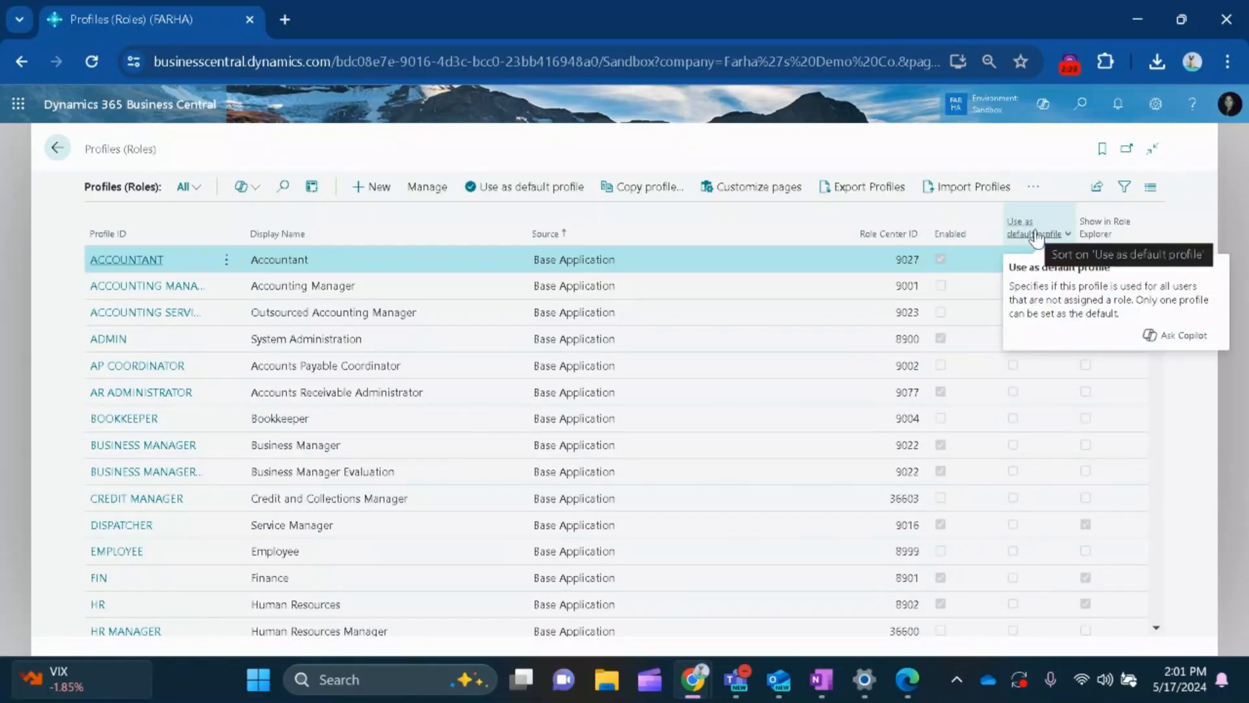
mouse_move(1106, 238)
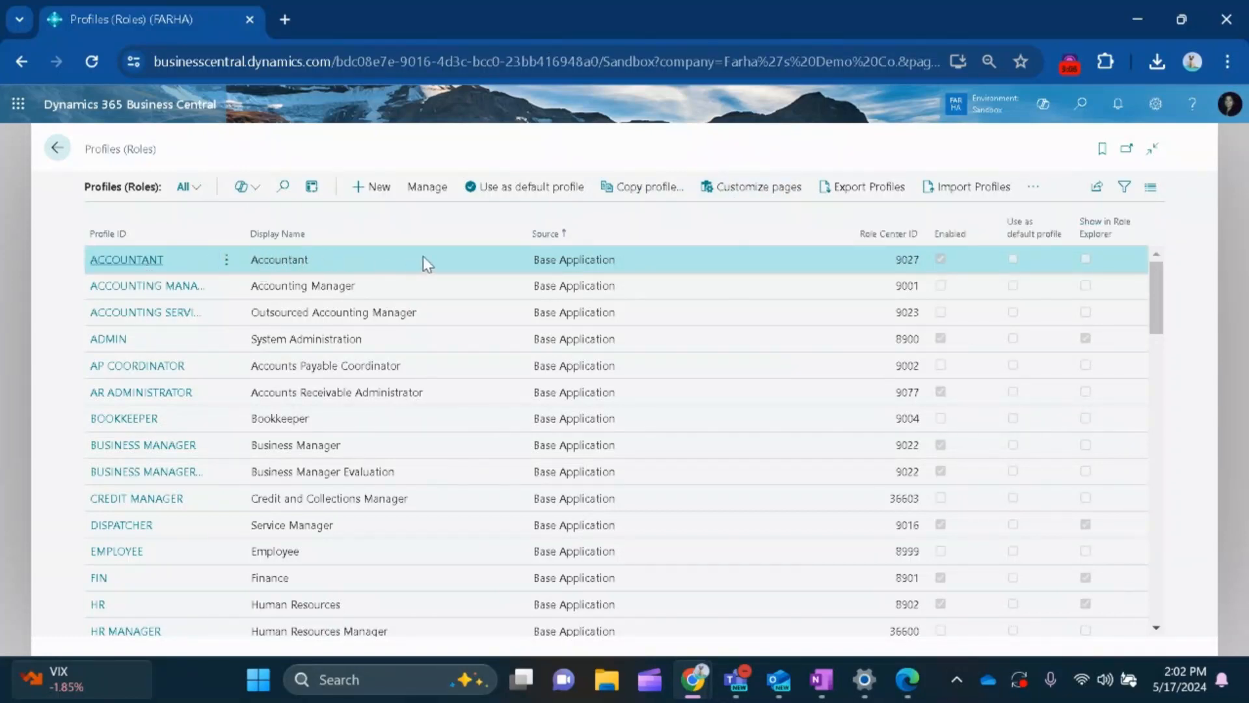
Start customizing pages for the Accountant profile and look over its role center.
click(760, 204)
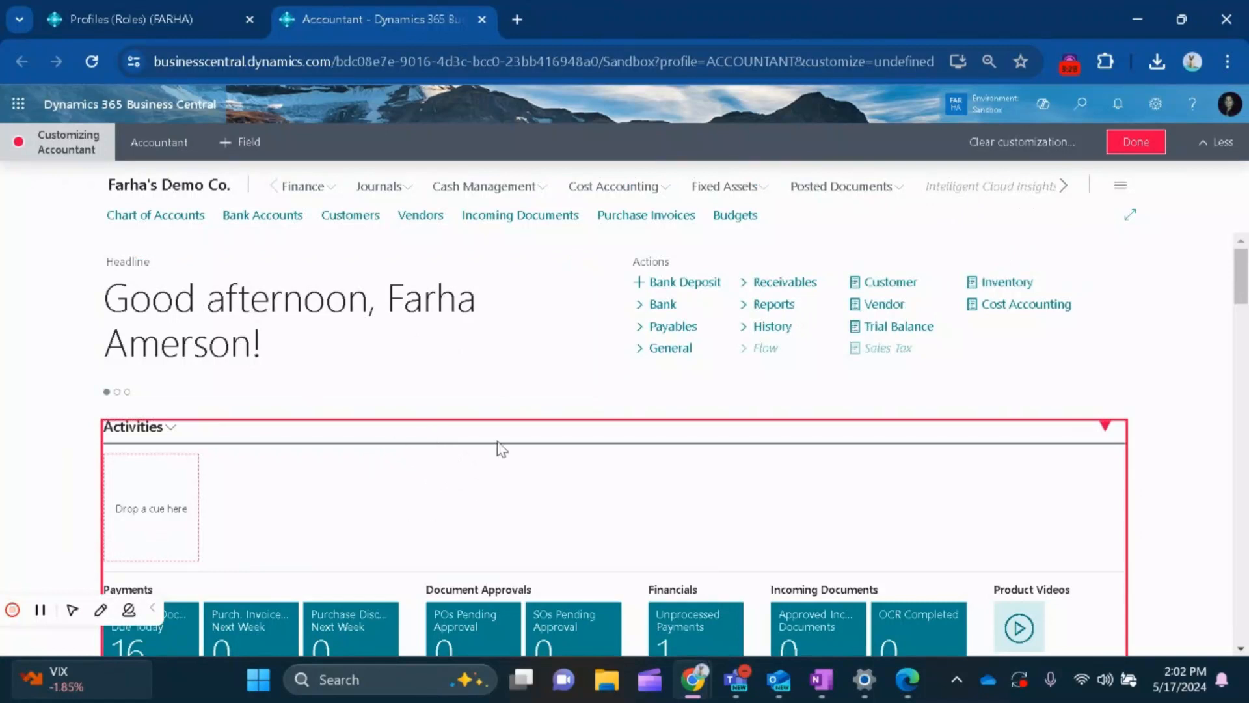
scroll(558, 451, down, 3)
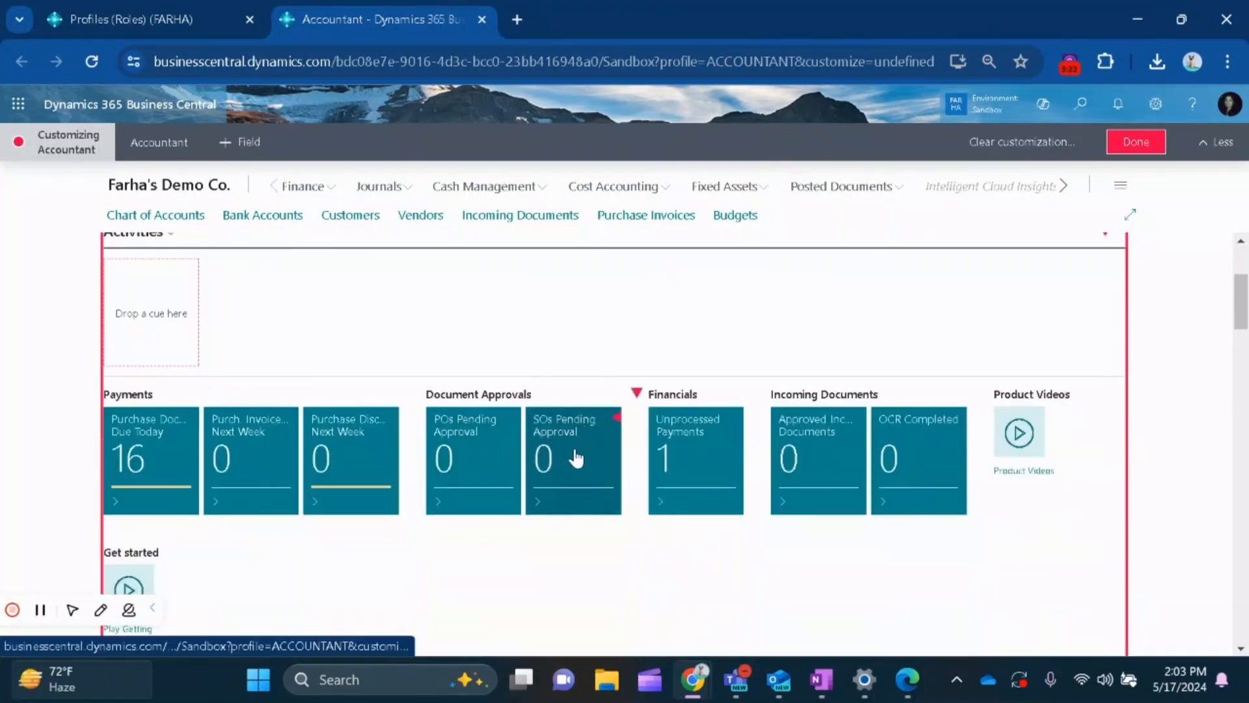
scroll(572, 456, up, 3)
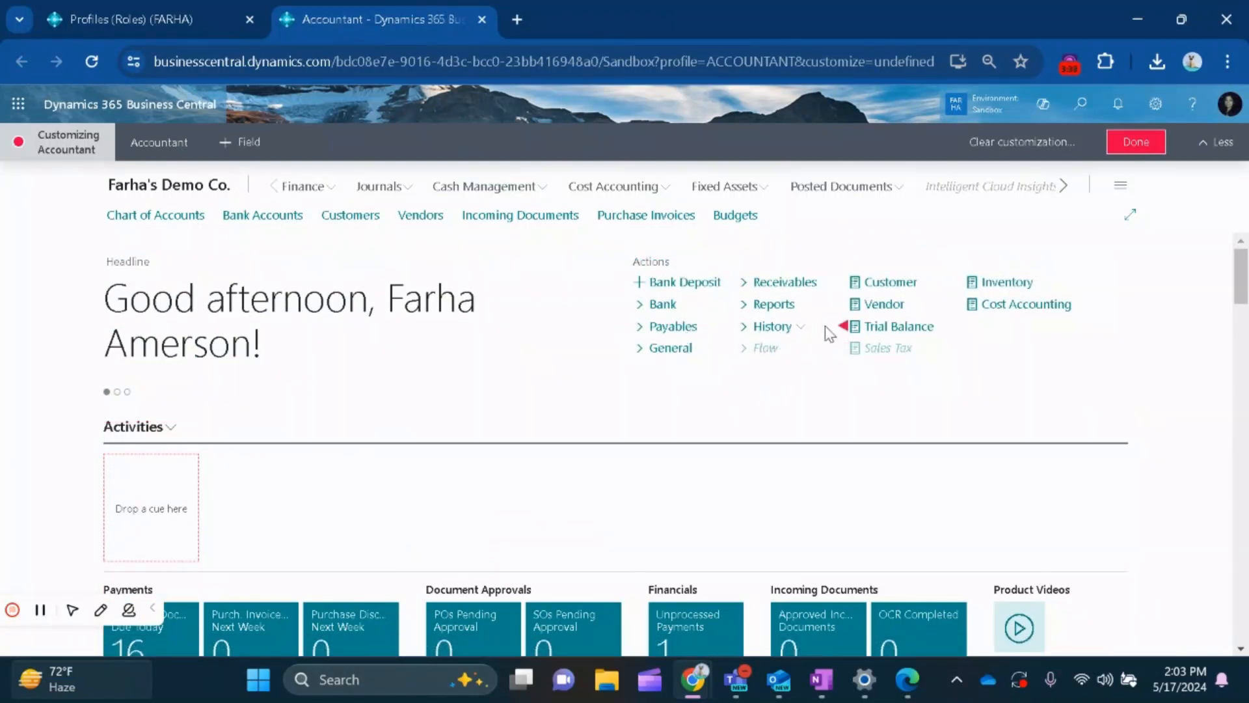
Hide the History, Trial Balance and Inventory actions on the Accountant role center.
click(844, 327)
click(960, 327)
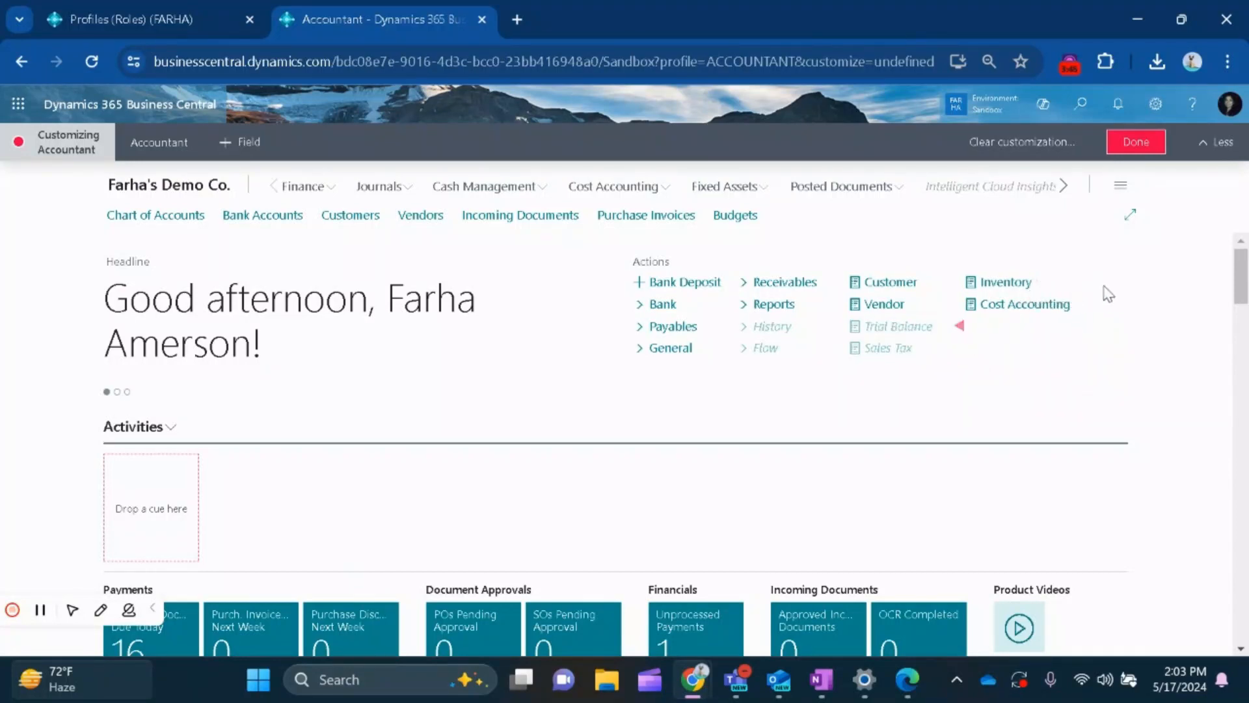
click(1096, 285)
click(1116, 318)
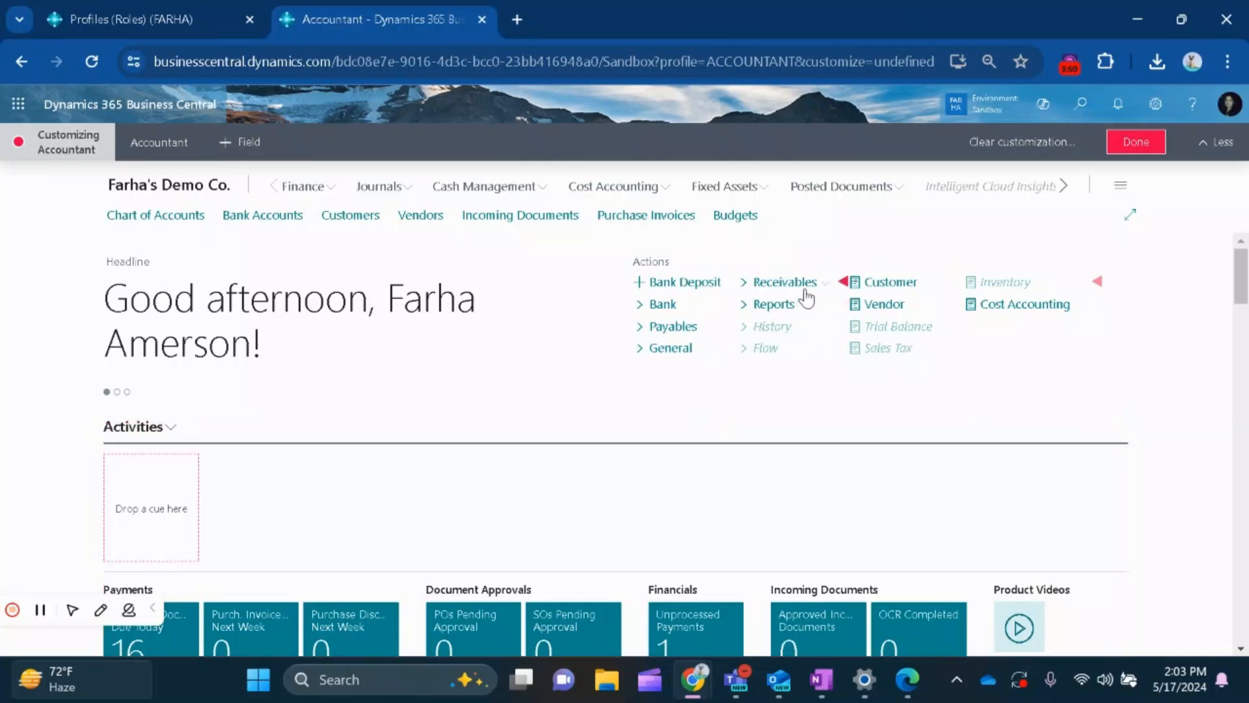
Reorder the role center's report actions so Cost Accounting comes first, followed by Vendor and Customer.
mouse_move(875, 289)
mouse_move(881, 313)
drag(995, 311, 860, 265)
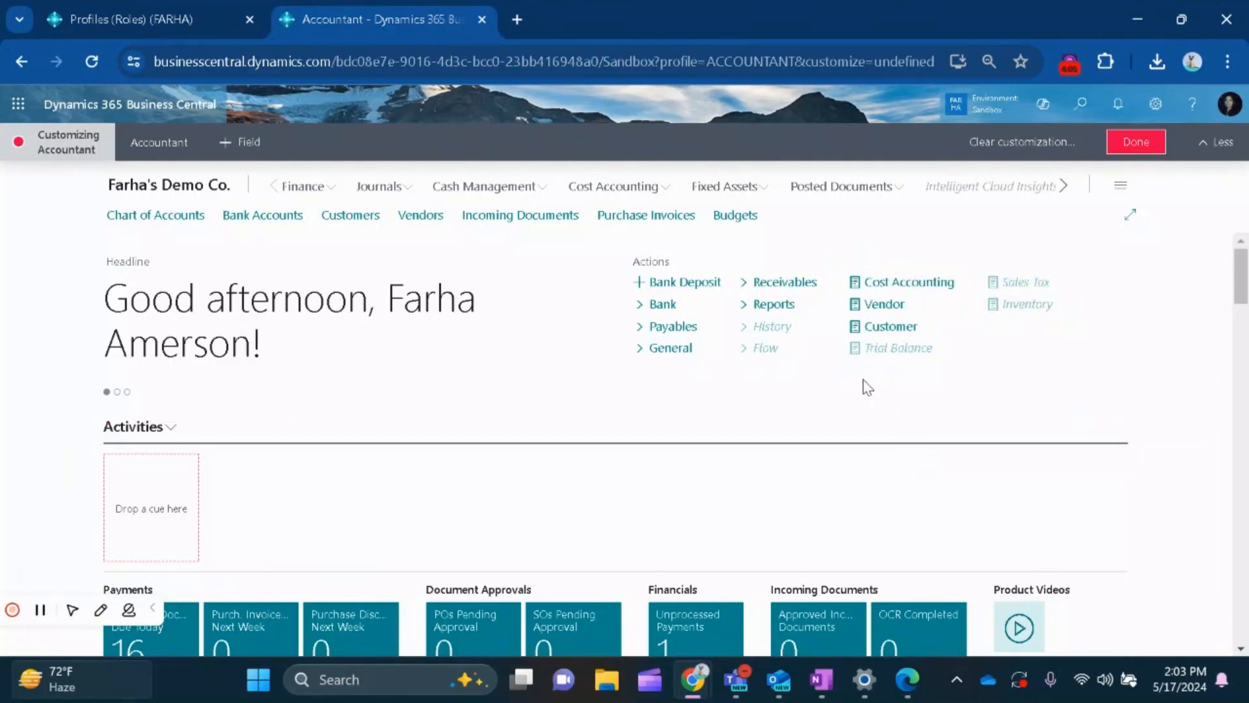
Hide the Intercompany part on the Accountant role center.
scroll(770, 446, down, 5)
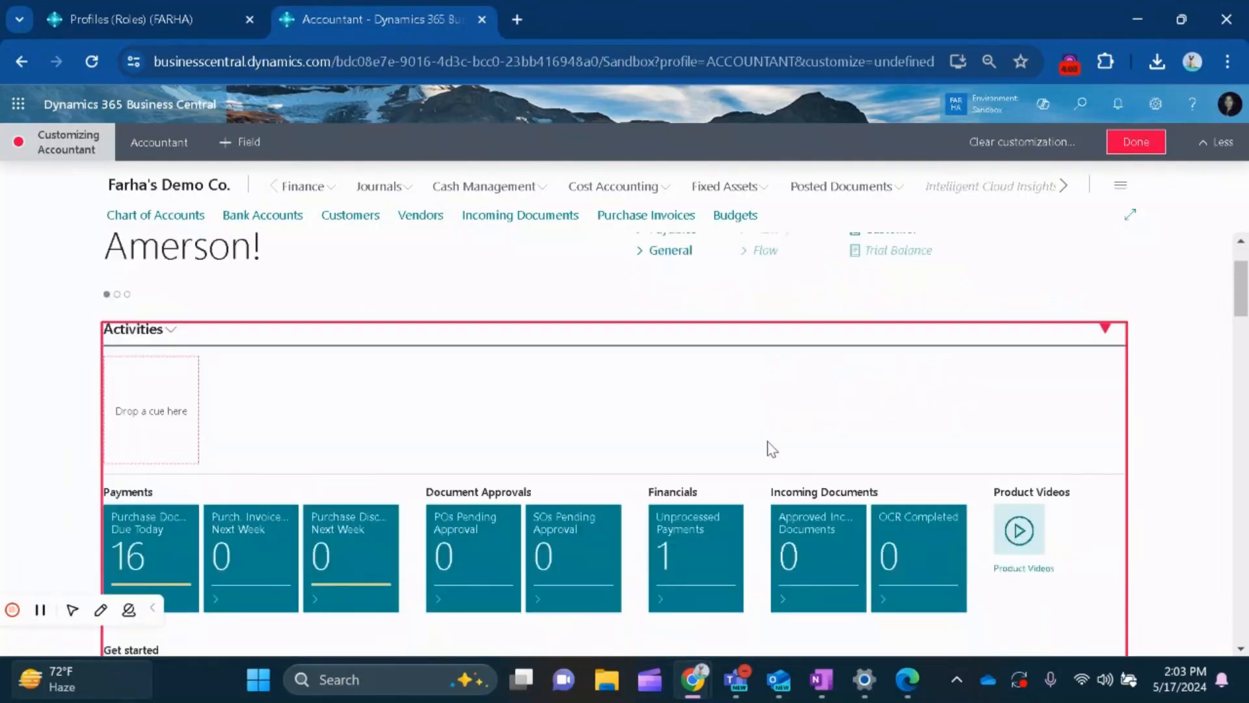
scroll(657, 546, down, 3)
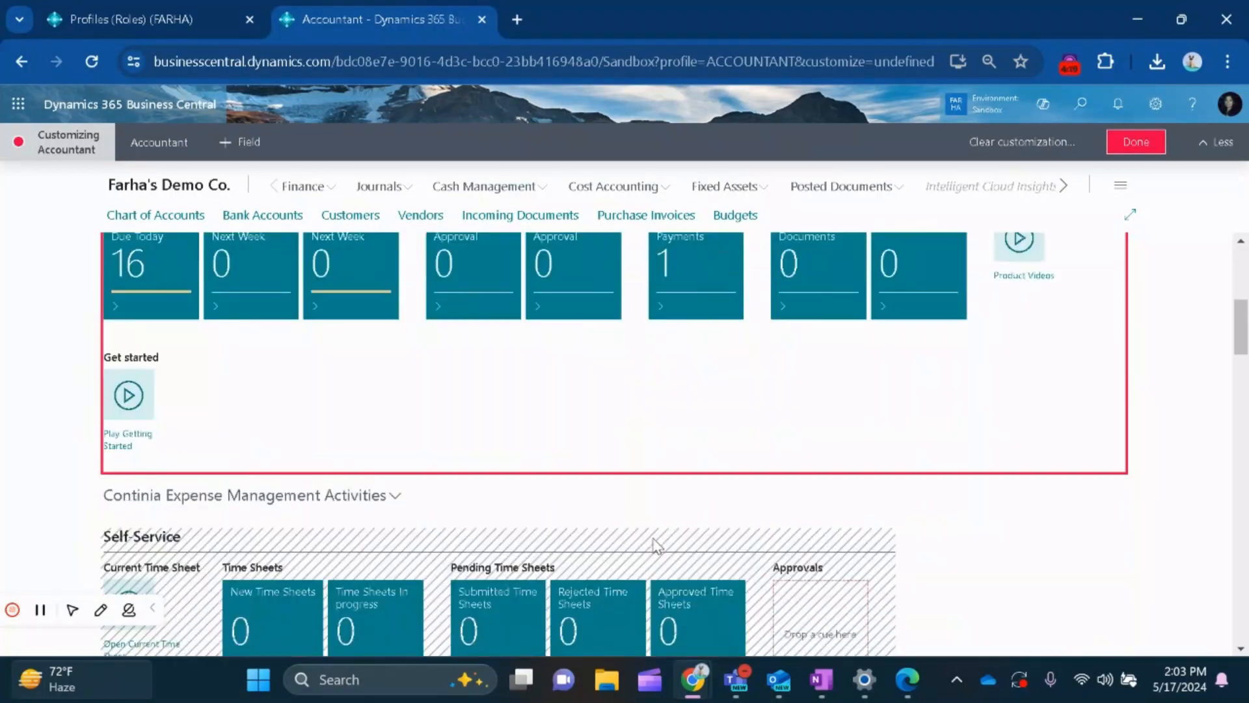
scroll(653, 544, up, 3)
scroll(652, 549, down, 2)
scroll(653, 553, down, 5)
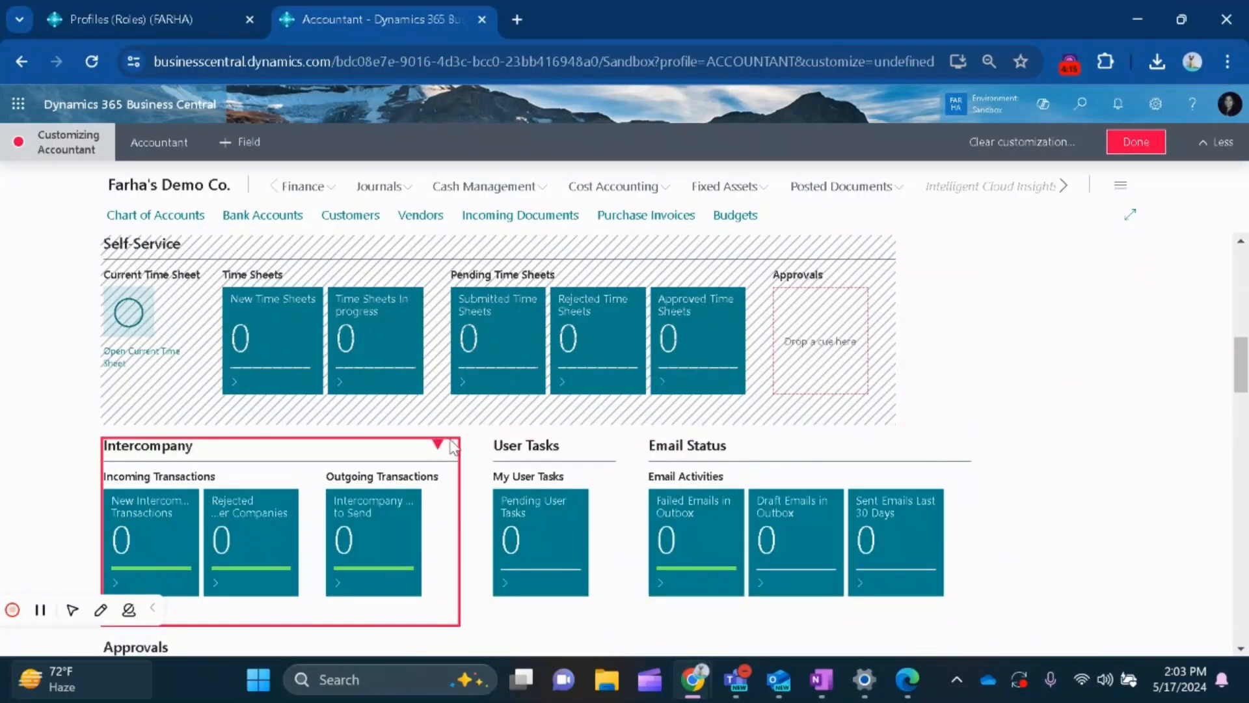
click(439, 444)
click(461, 495)
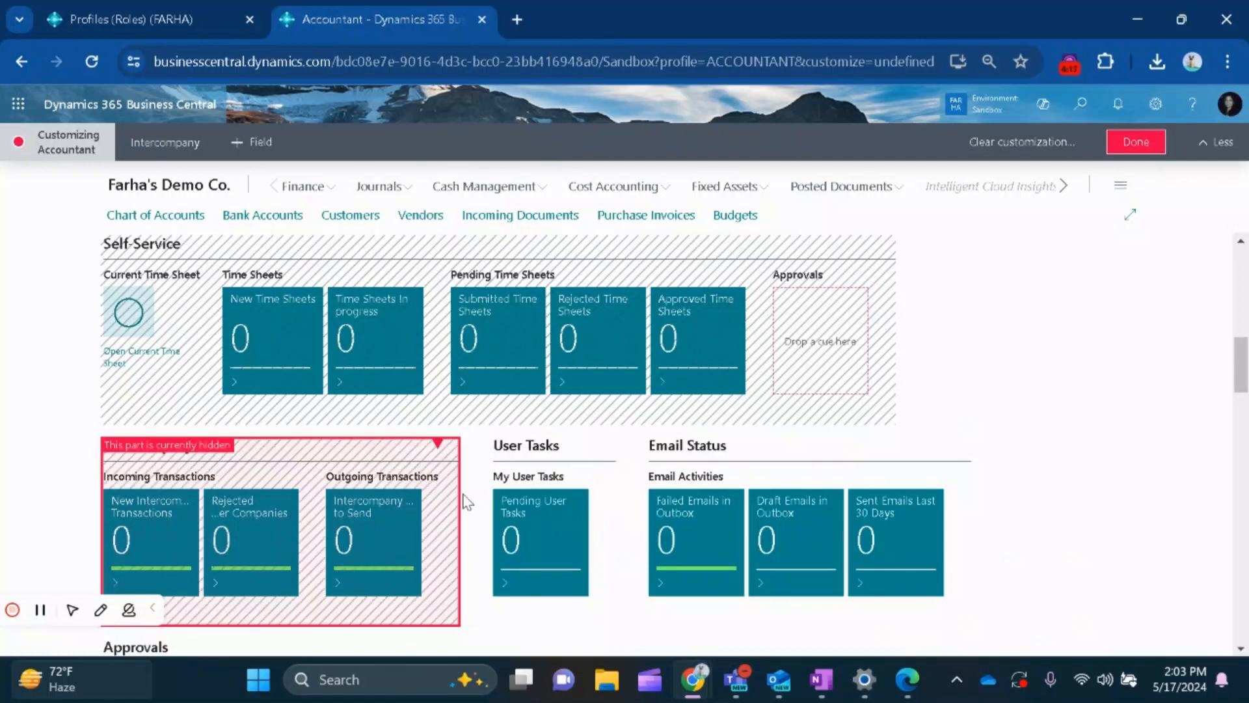
Open the Payment Journals page under Cash Management in customization mode and open the CHECK batch.
scroll(1097, 453, up, 5)
scroll(1098, 453, up, 5)
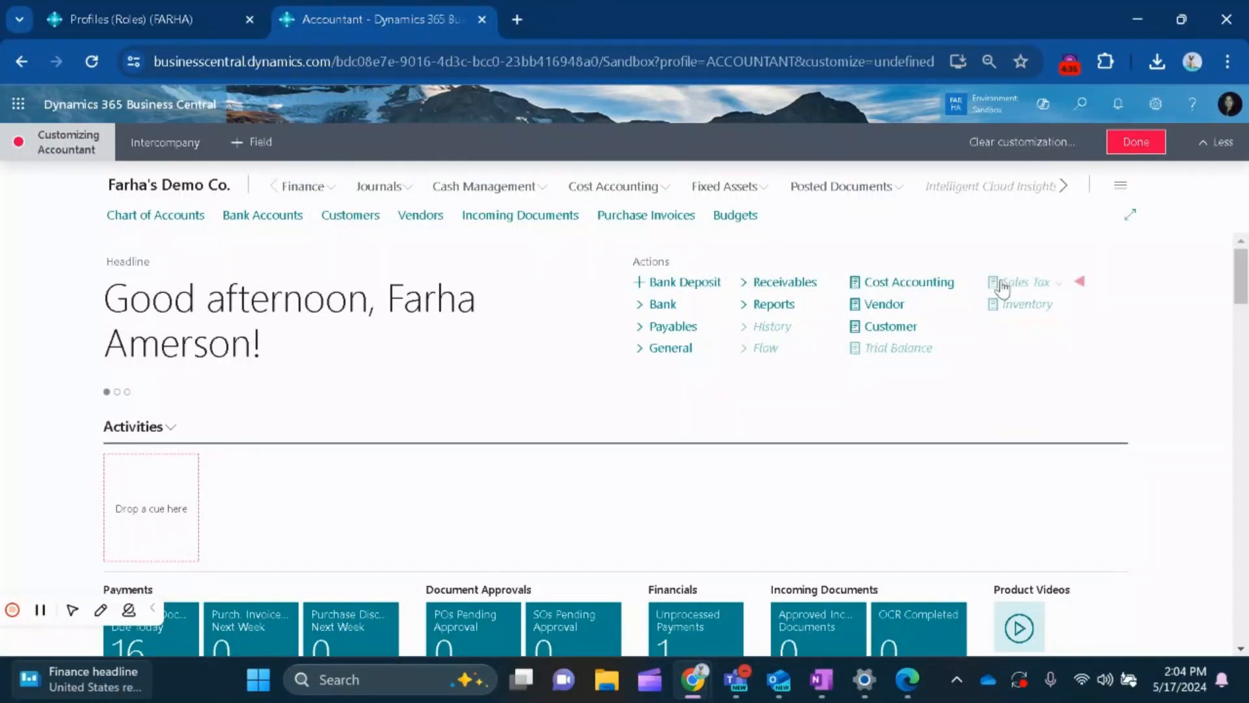
click(544, 189)
click(174, 218)
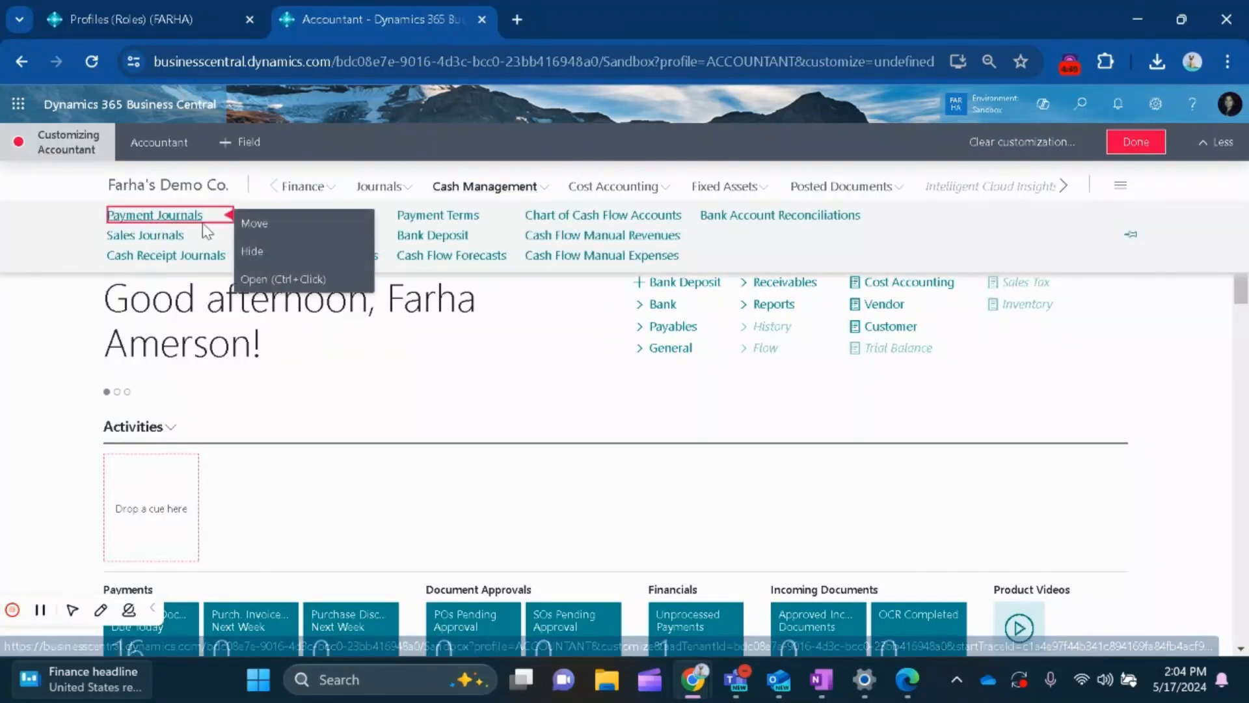
click(272, 281)
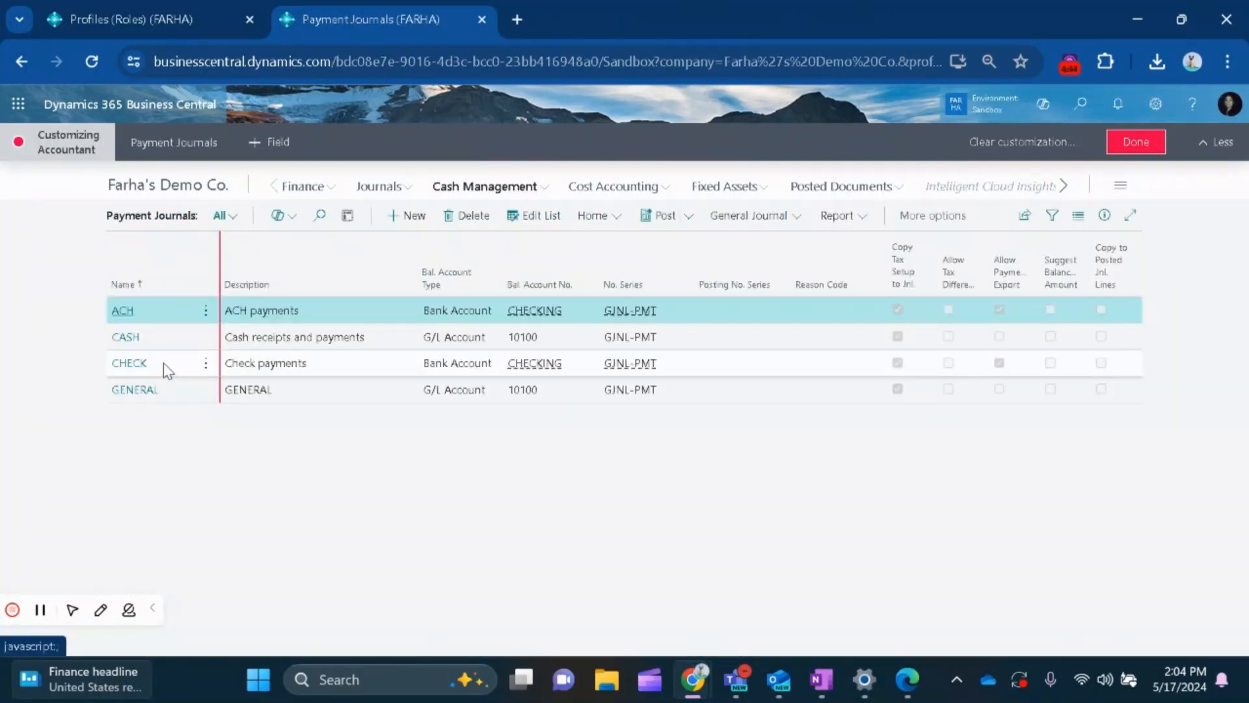
click(133, 368)
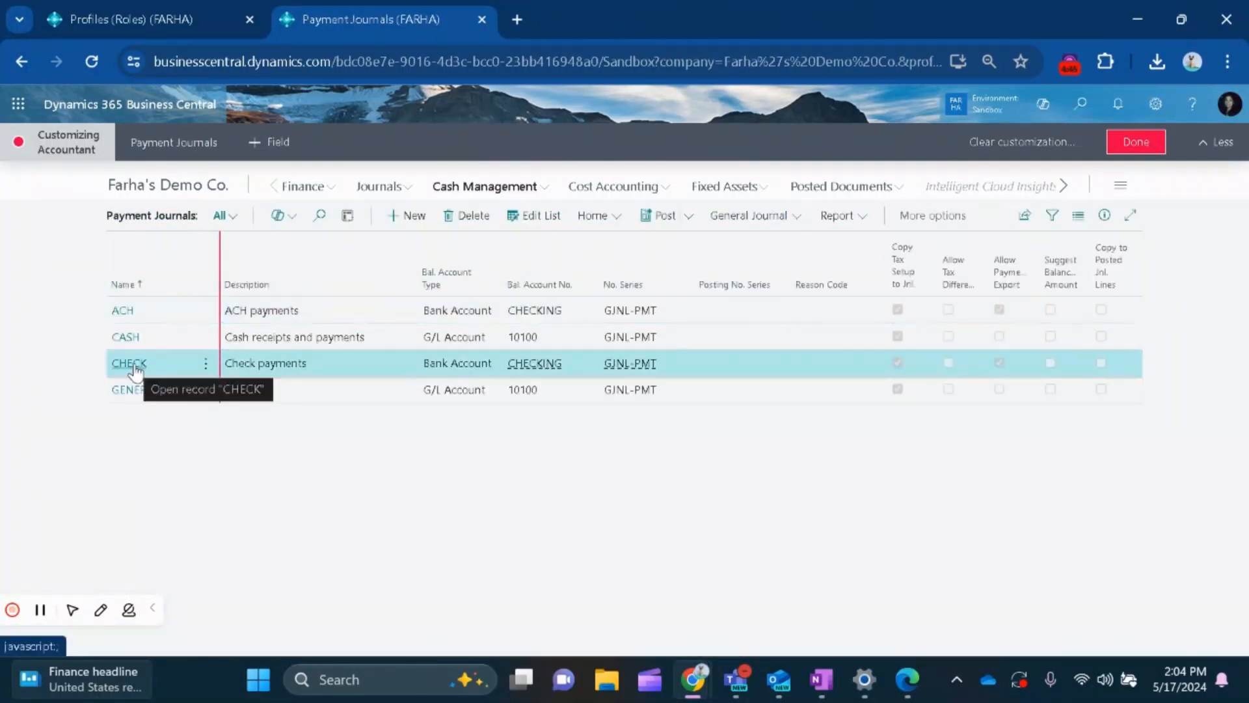
click(130, 364)
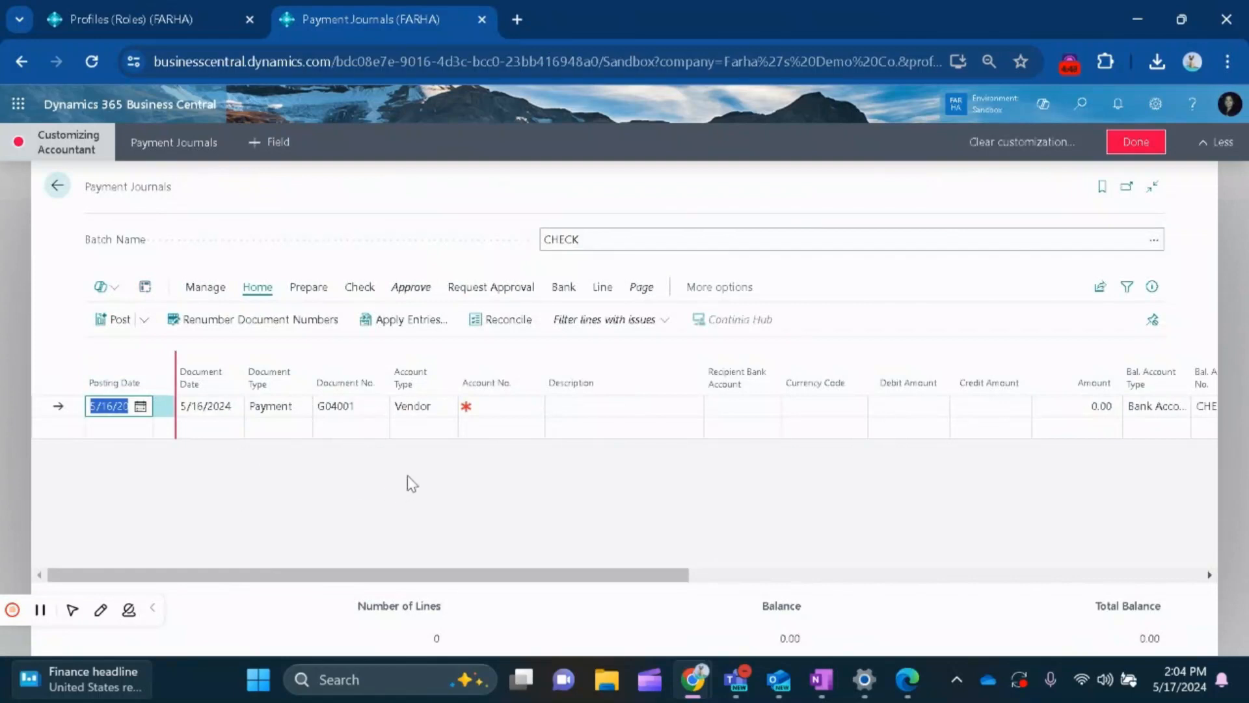
Hide the Recipient Bank Account and Currency Code columns in the payment journal lines.
click(777, 363)
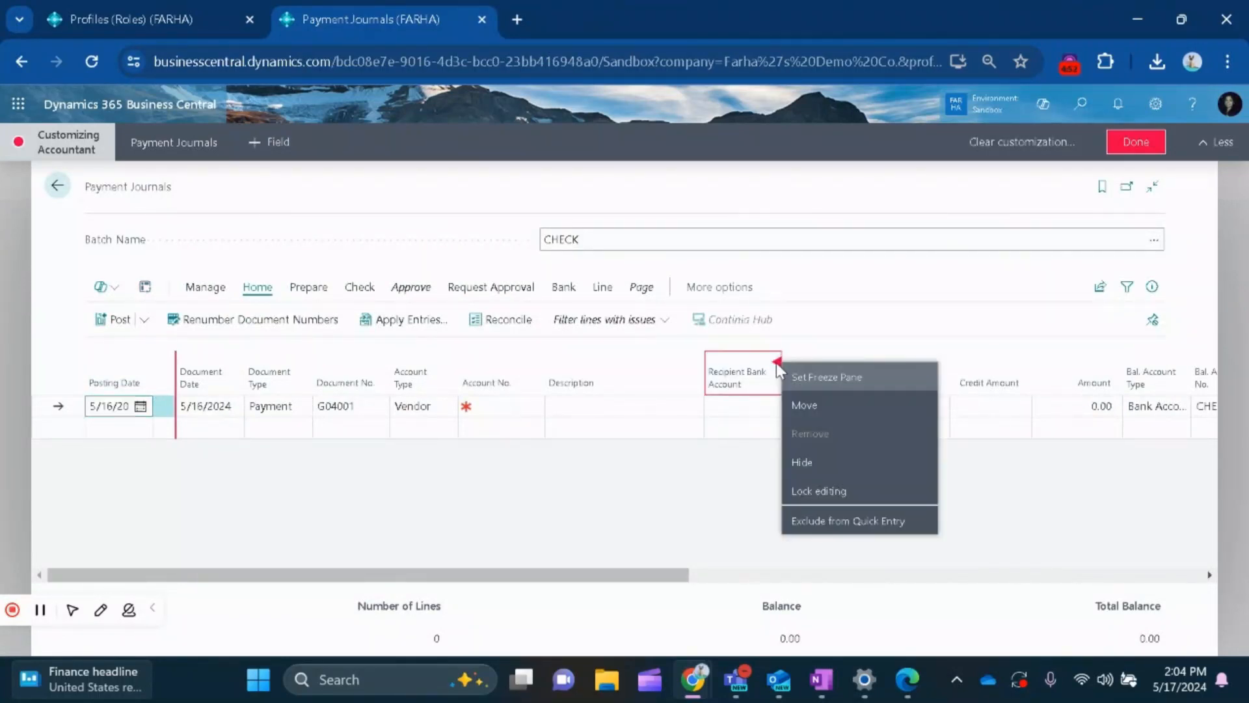
click(796, 462)
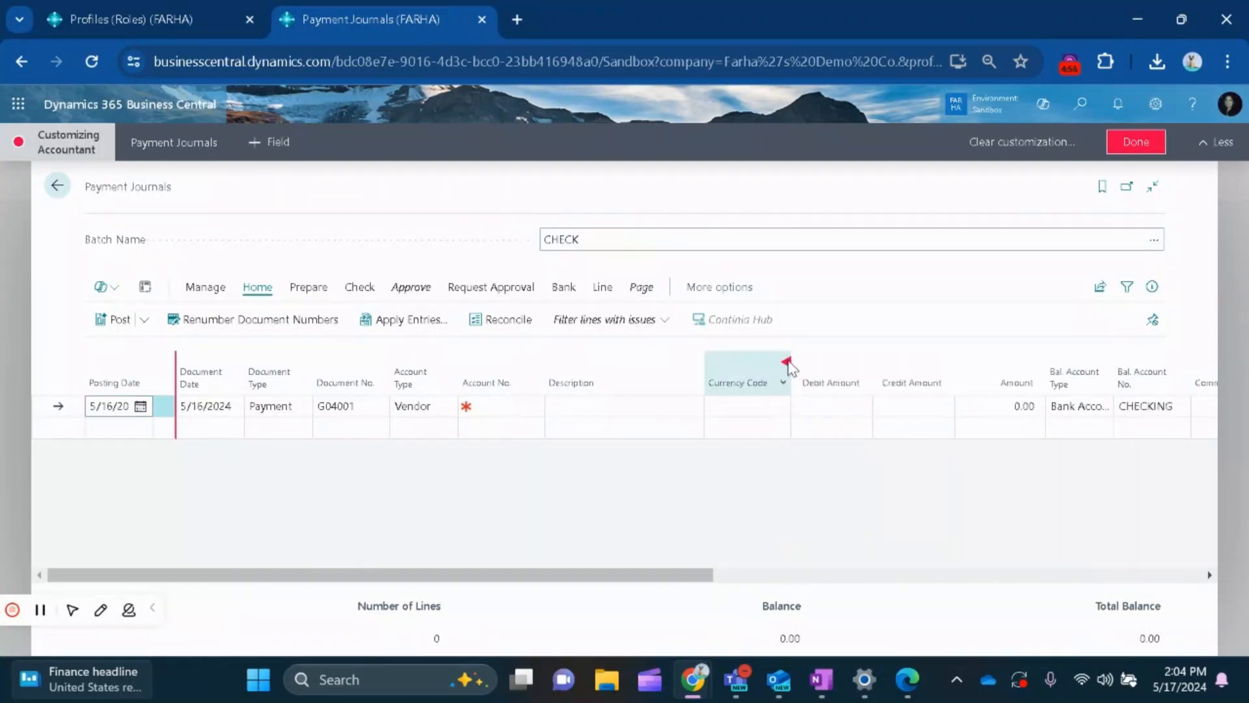
click(787, 363)
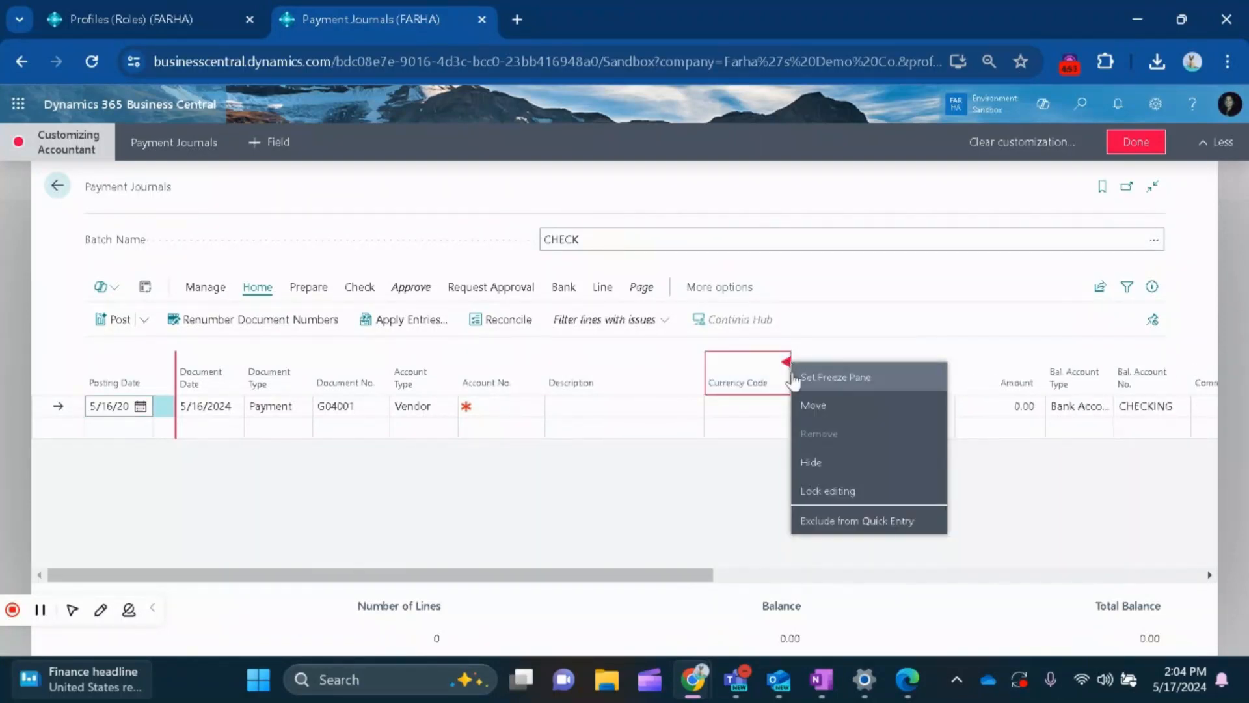
click(811, 464)
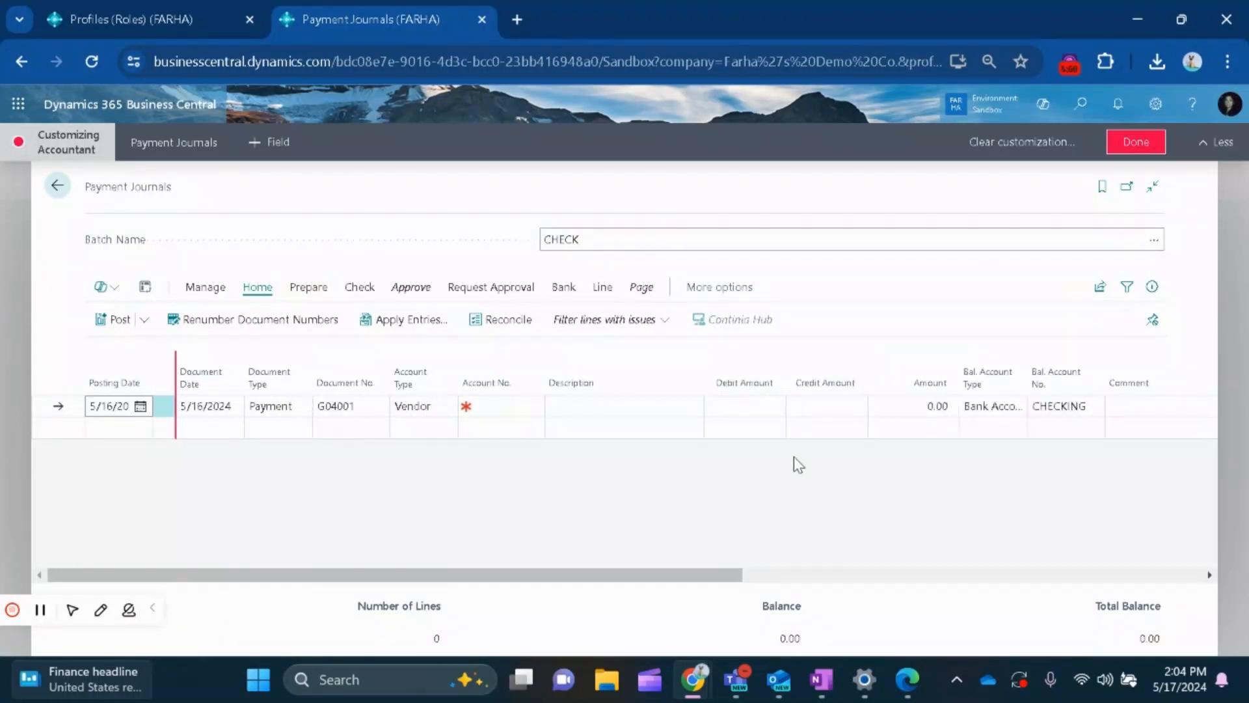
Hide the Debit Amount and Credit Amount columns in the payment journal lines.
click(782, 363)
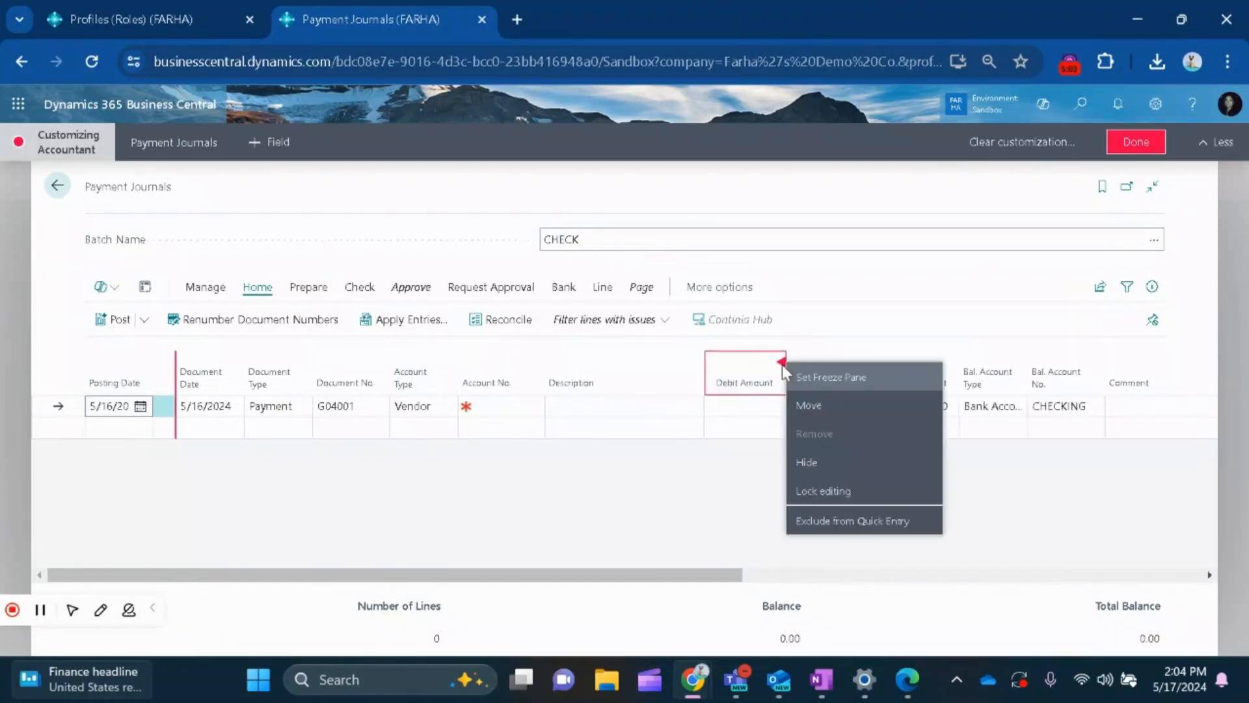
click(809, 464)
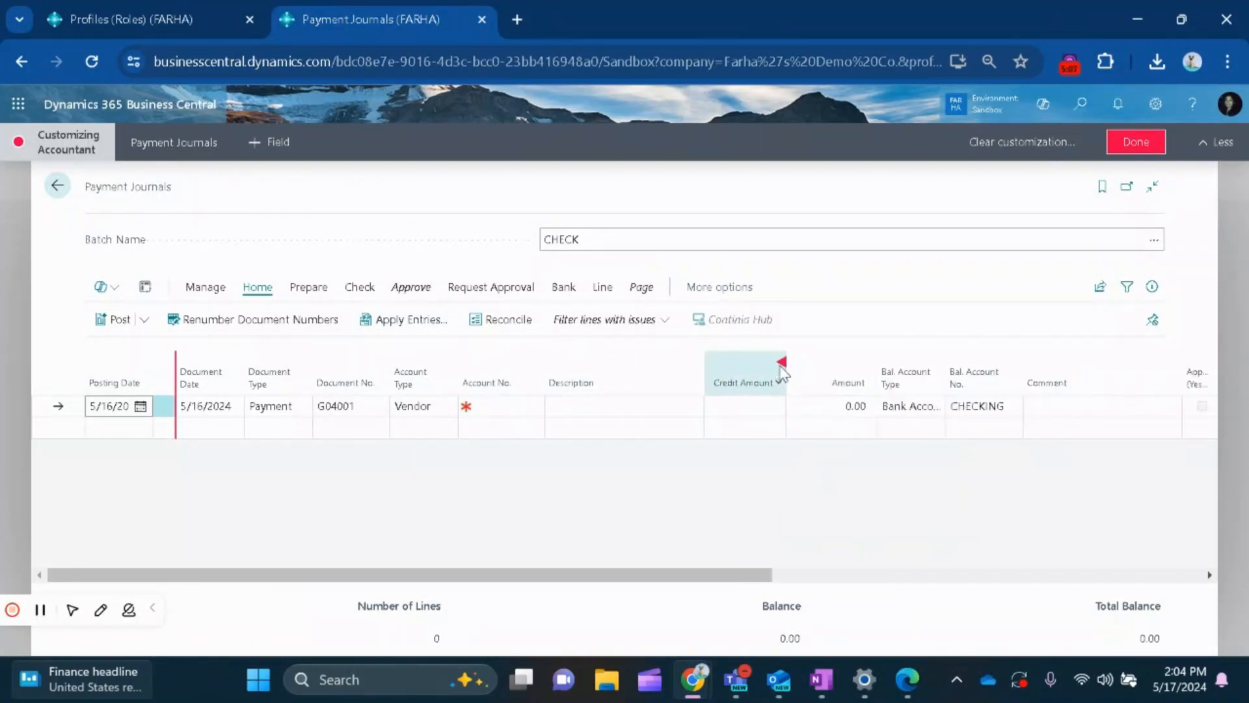
click(780, 362)
click(806, 462)
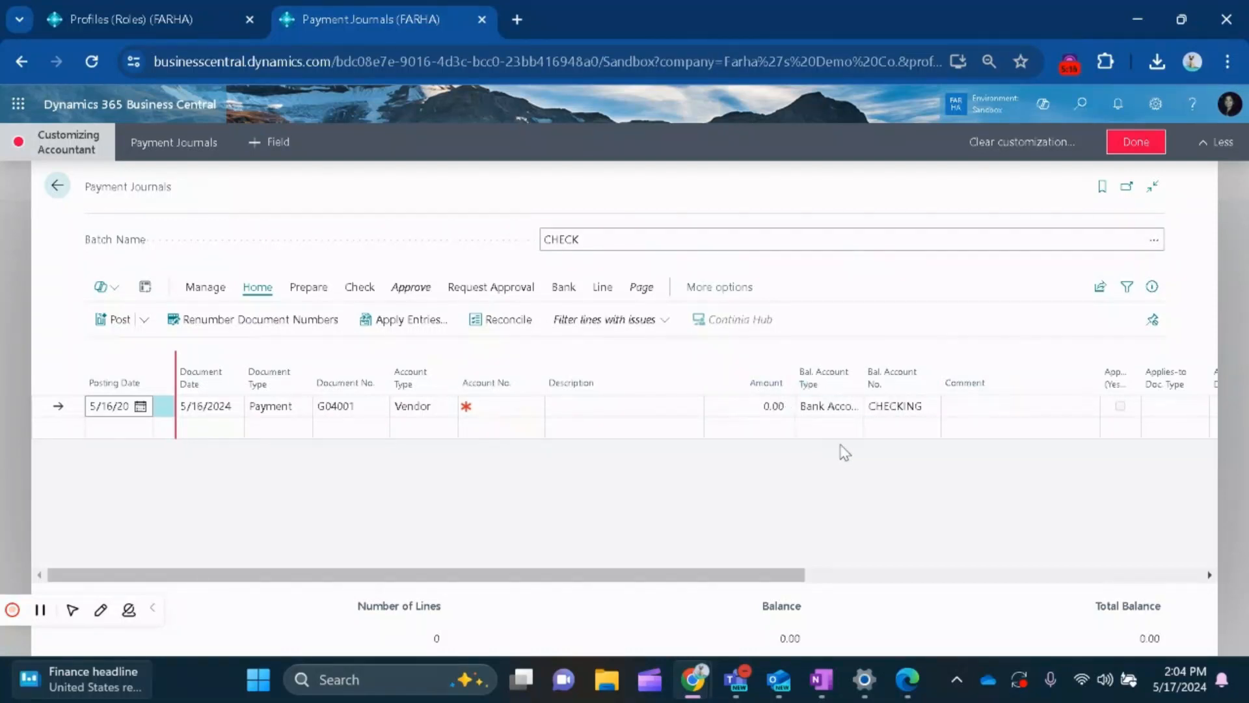
Display the fields available to add to Payment Journals, and finish the Accountant customization and close its browser tab.
drag(748, 576, 720, 572)
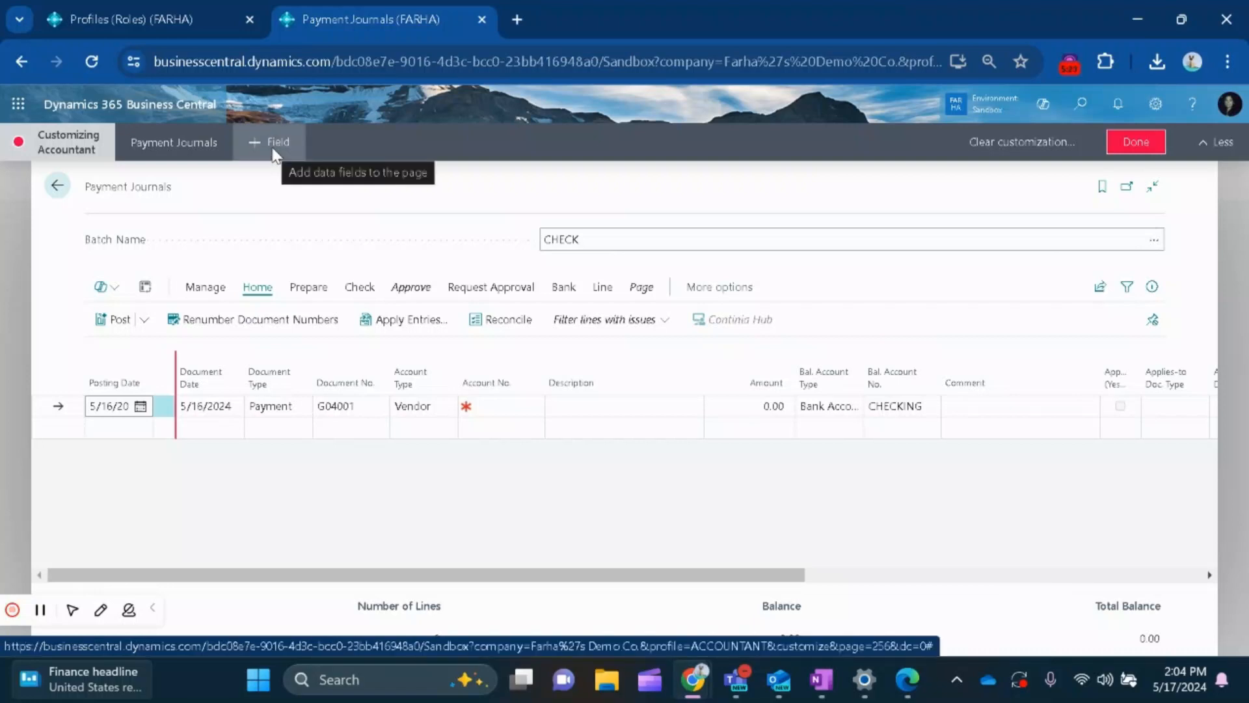
click(274, 151)
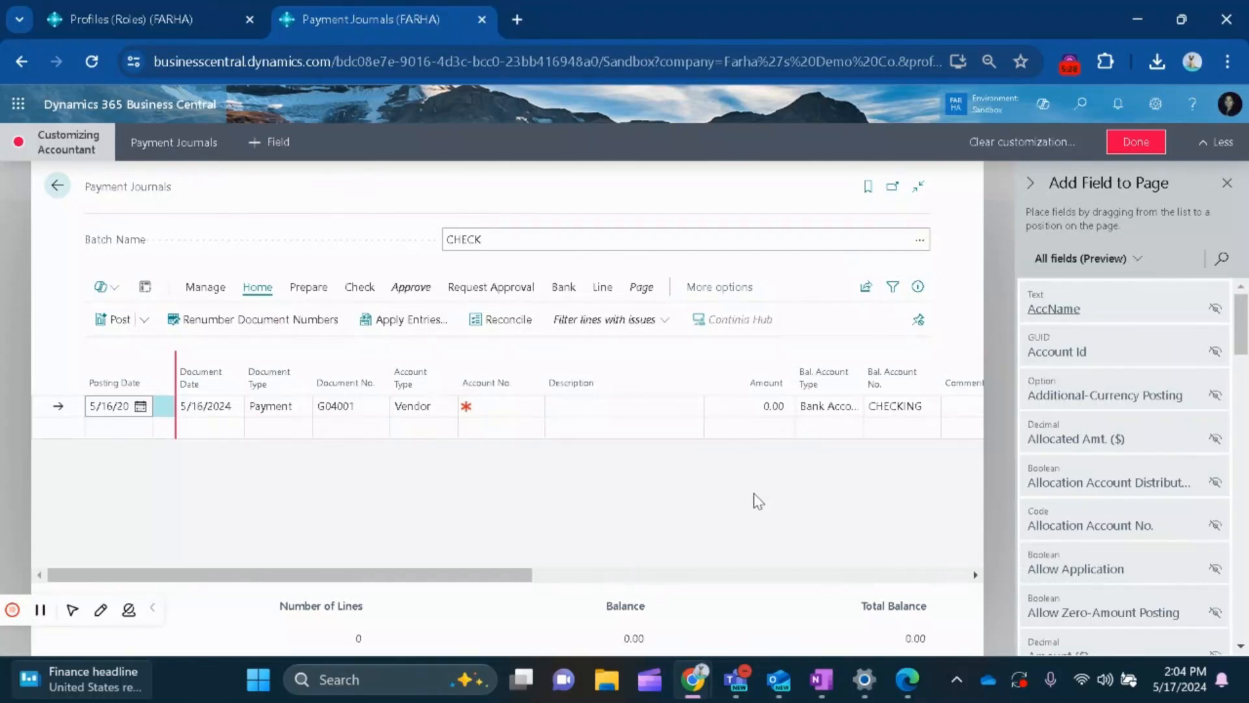
click(1136, 144)
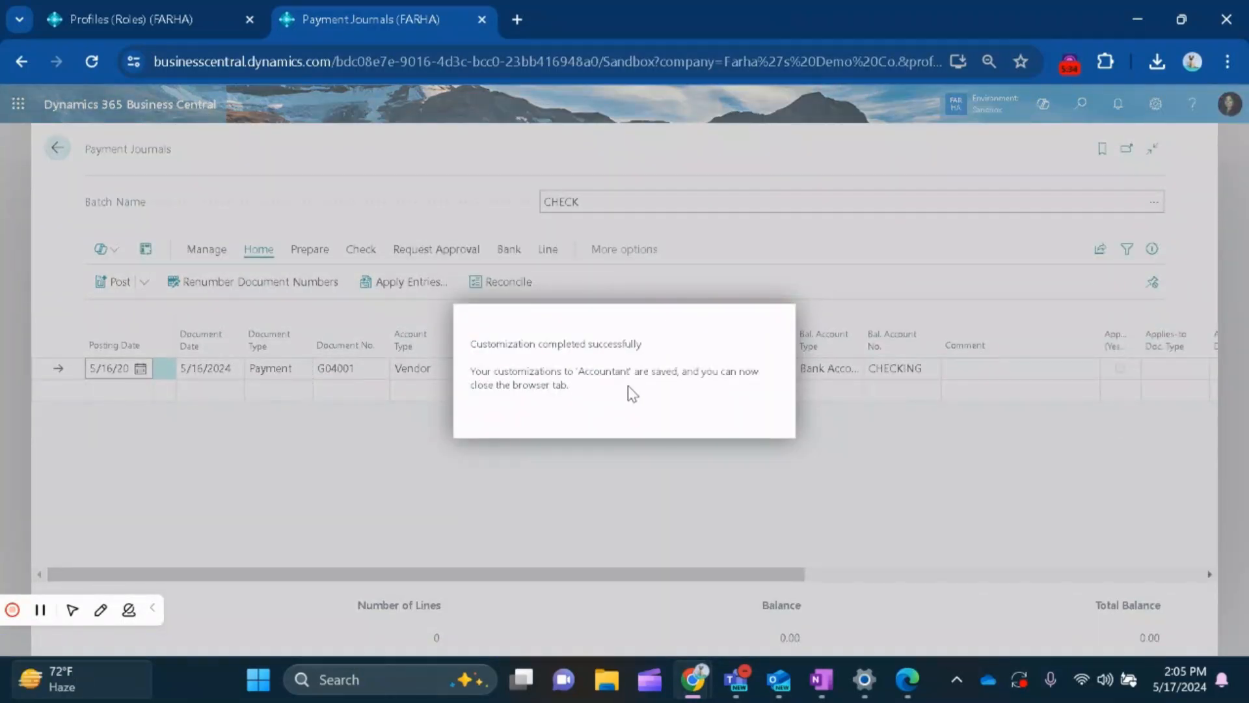
click(482, 20)
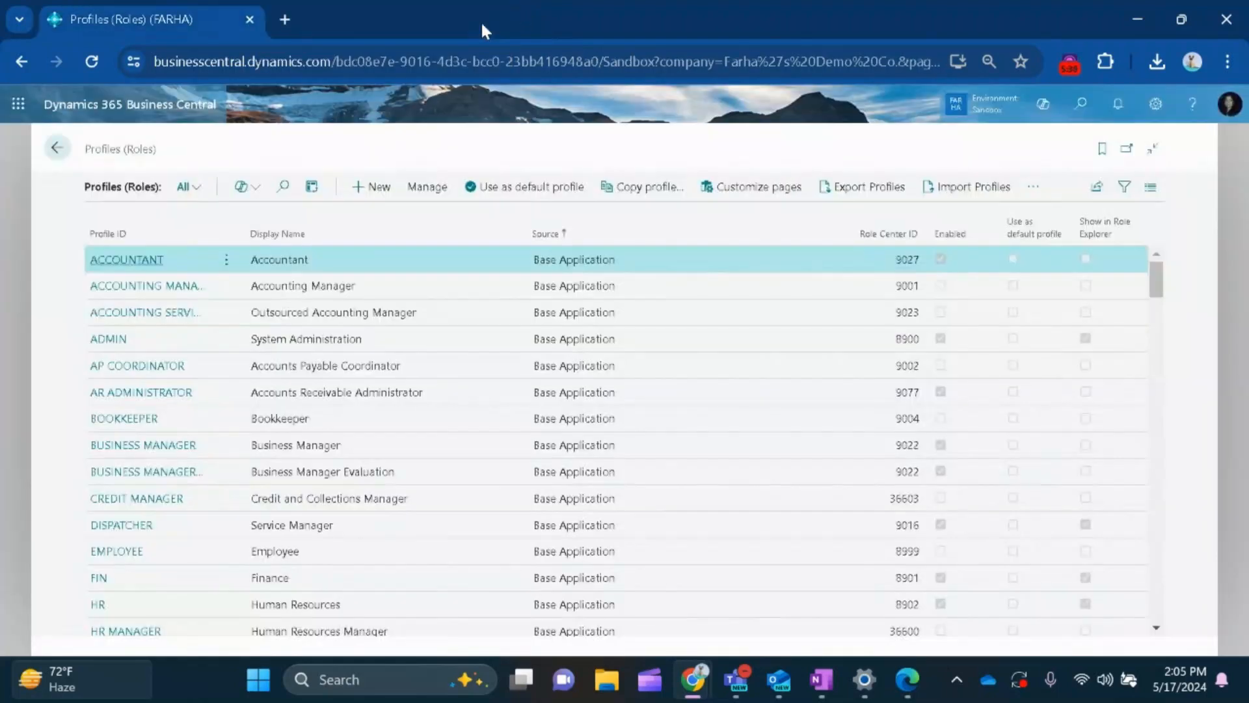
Review the Accountant profile card's general and additional settings and return to the role center.
click(115, 267)
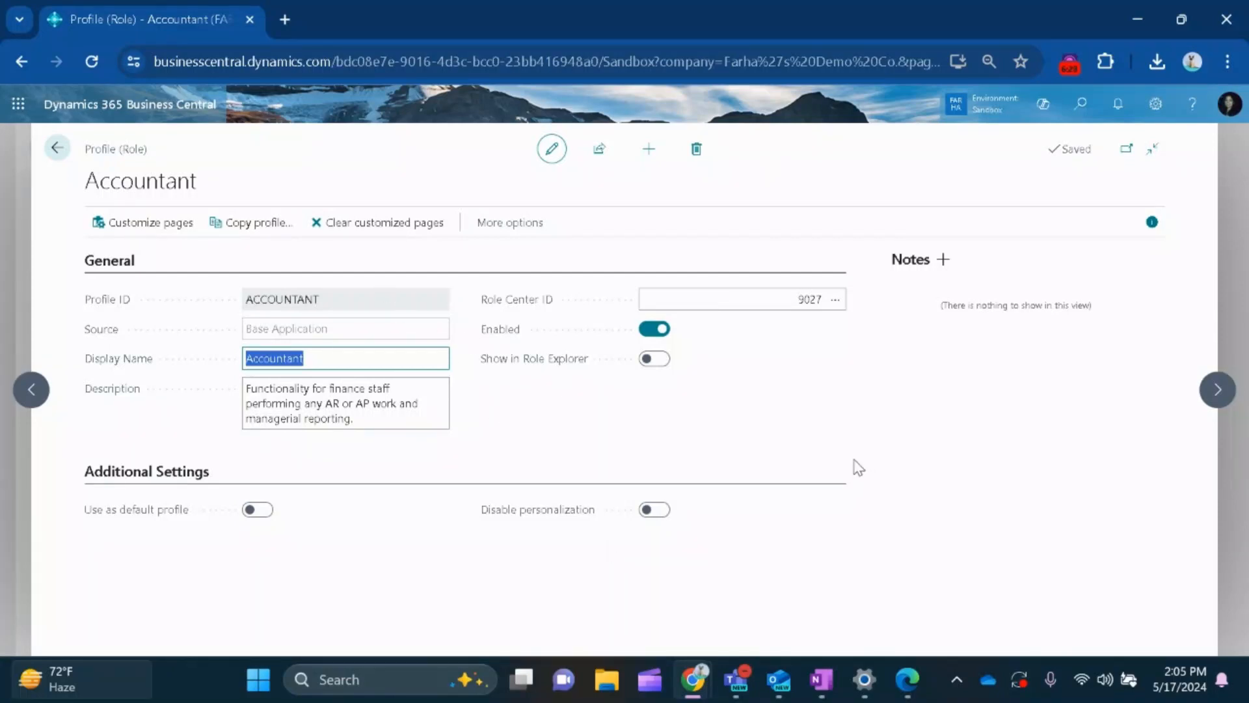
click(58, 153)
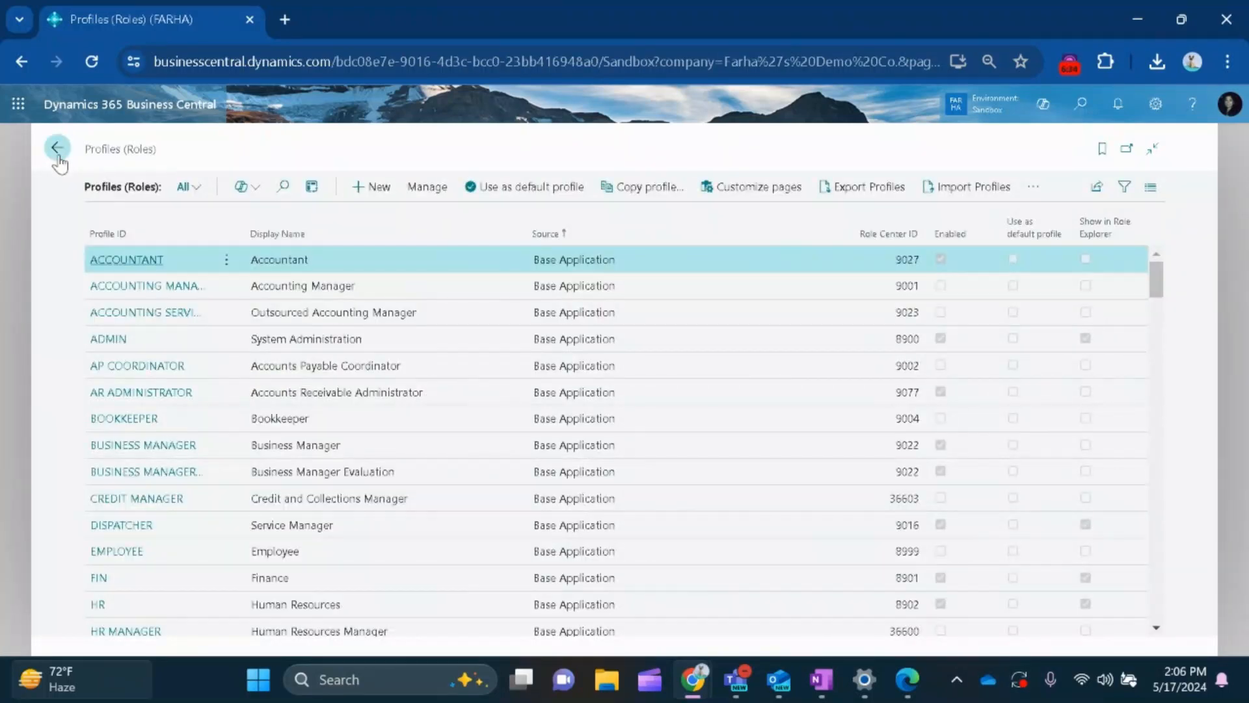
click(58, 153)
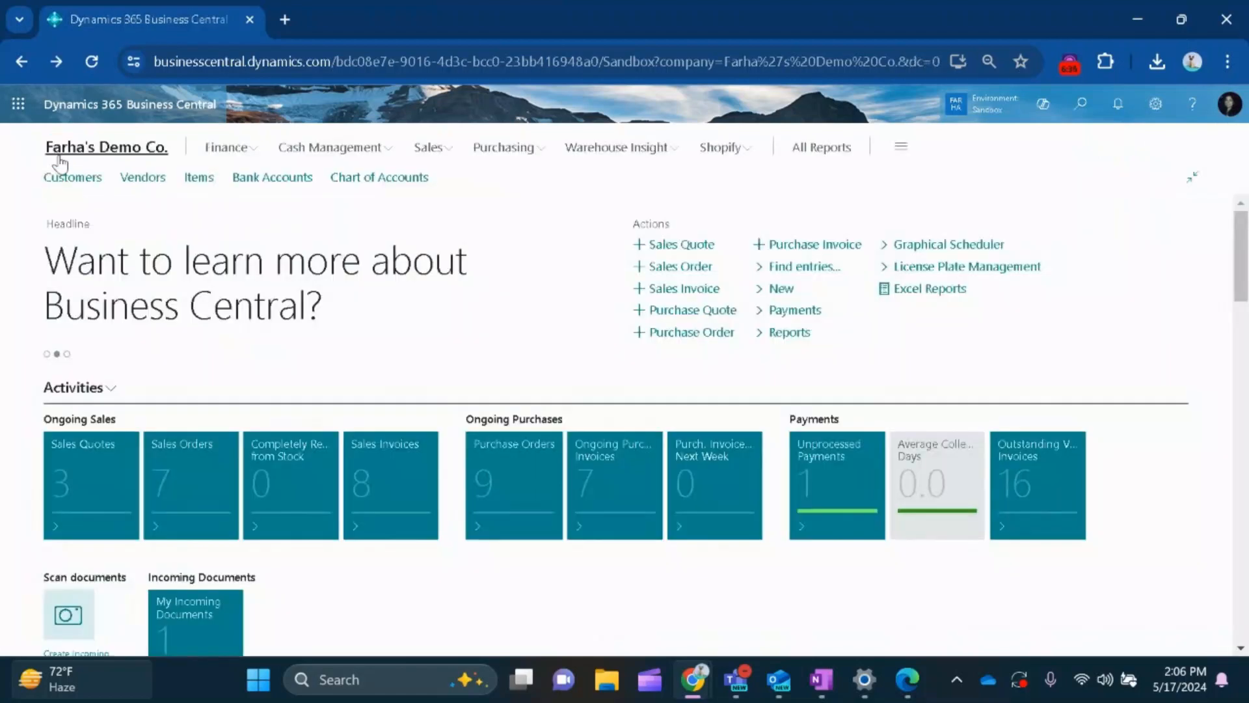
Switch the role to Accountant in My Settings.
click(1157, 117)
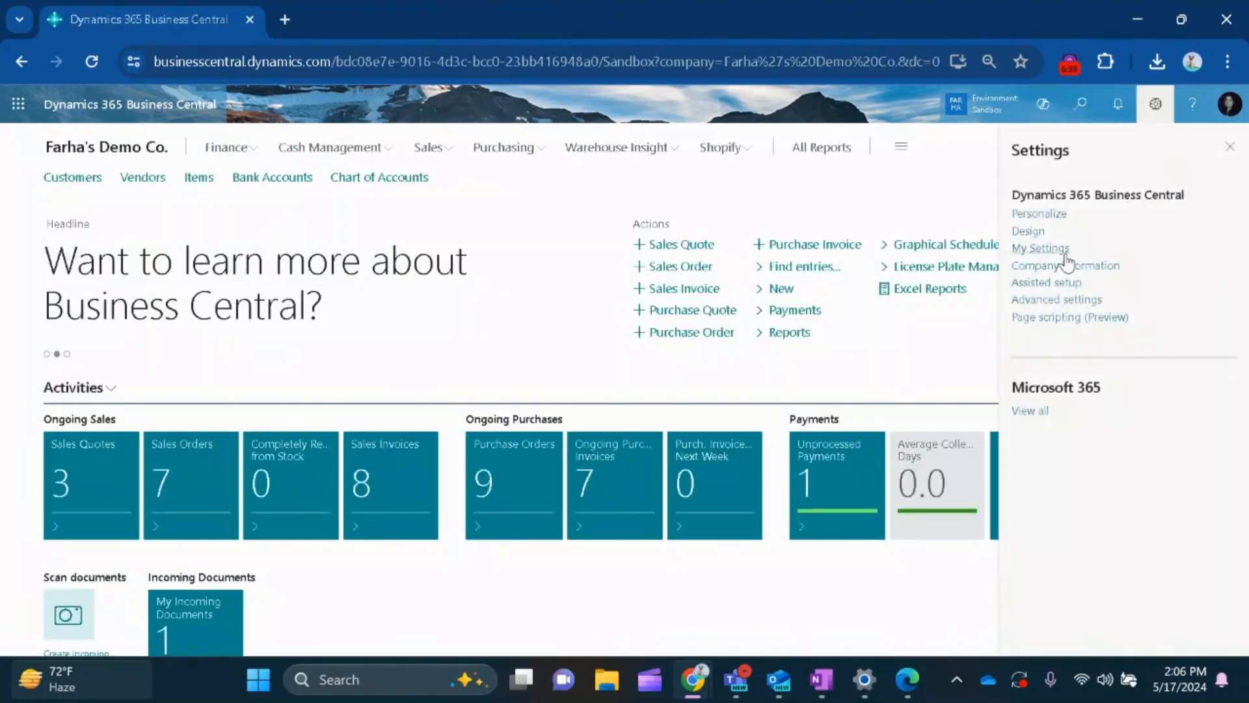
click(1067, 250)
click(1045, 232)
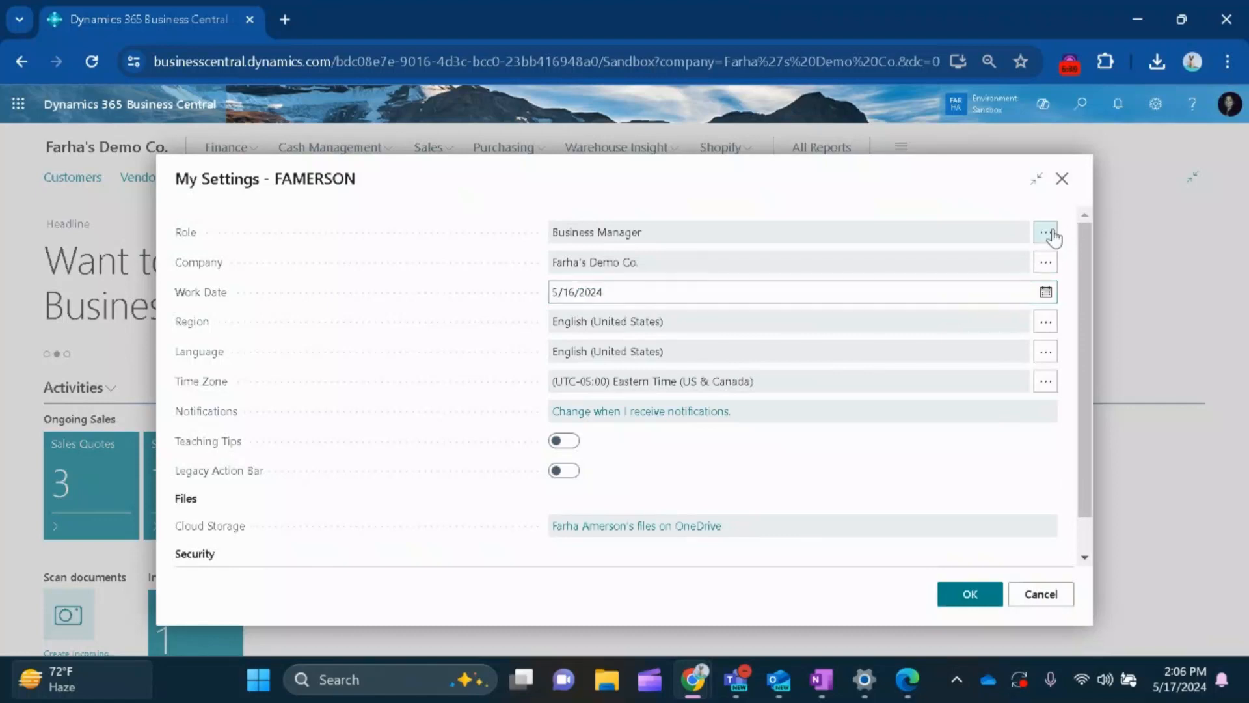
scroll(286, 371, up, 3)
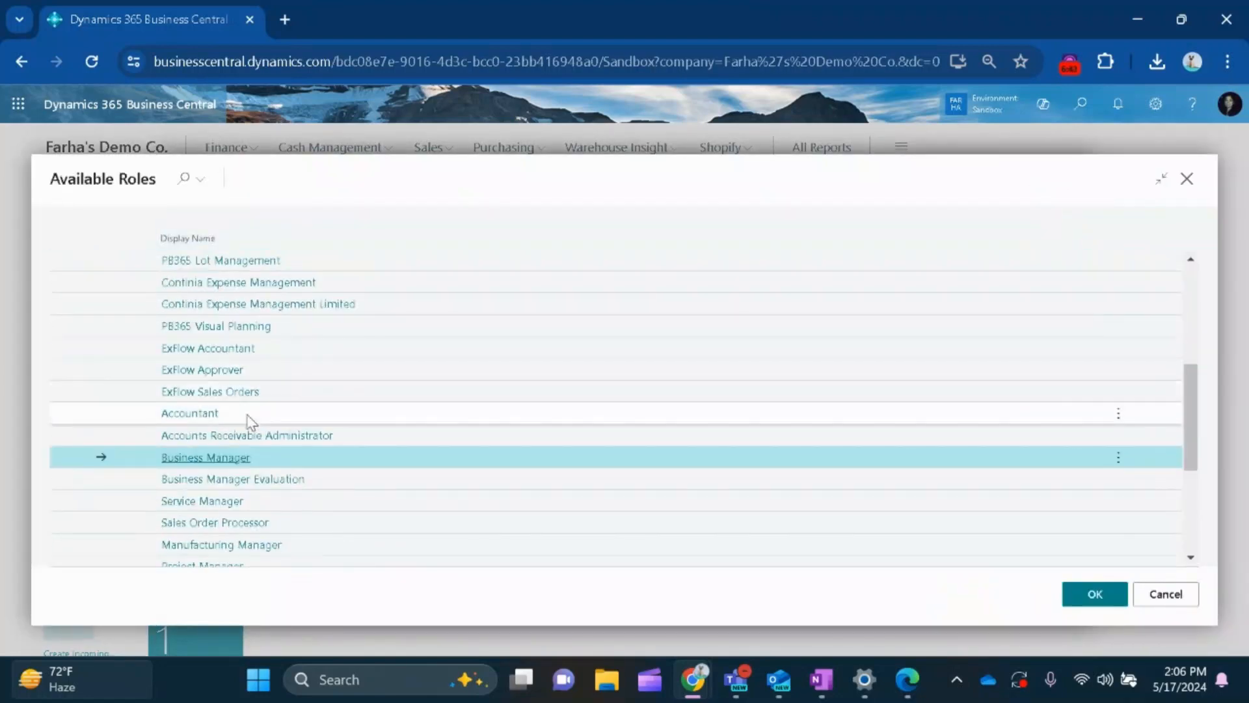
click(214, 413)
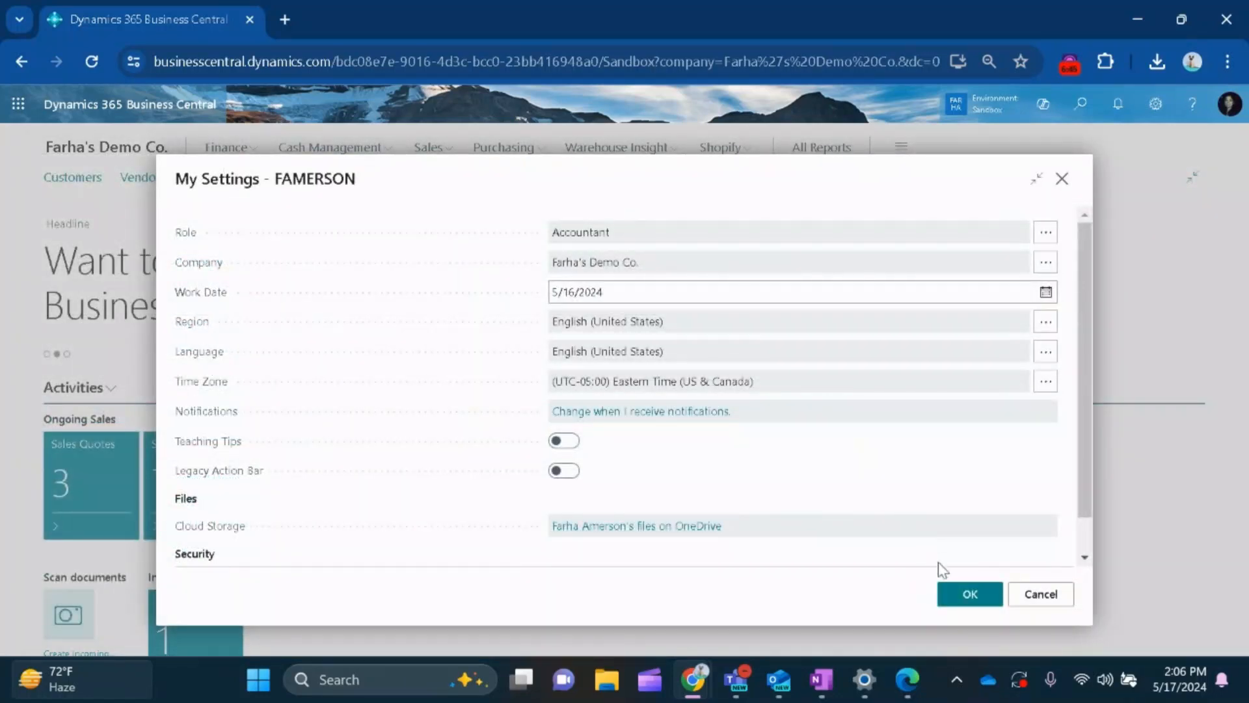
click(954, 594)
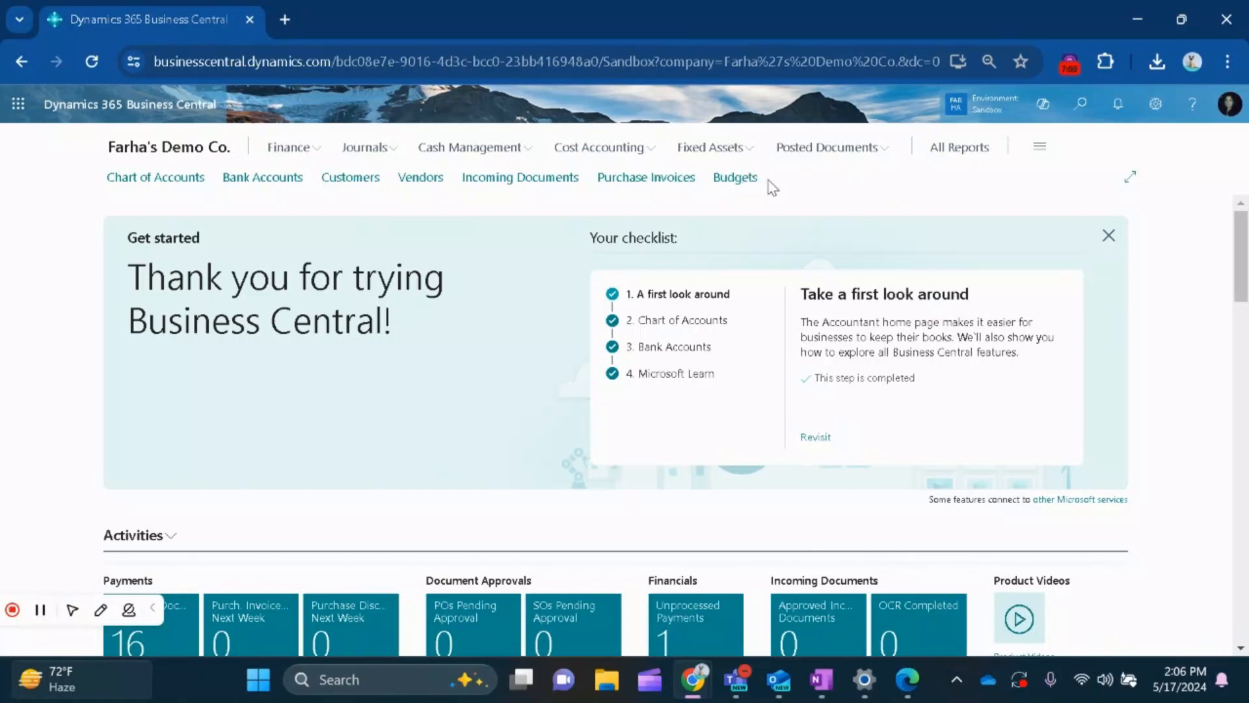
Look through the Accountant role center's parts and collapse the Get started checklist.
scroll(846, 299, down, 1)
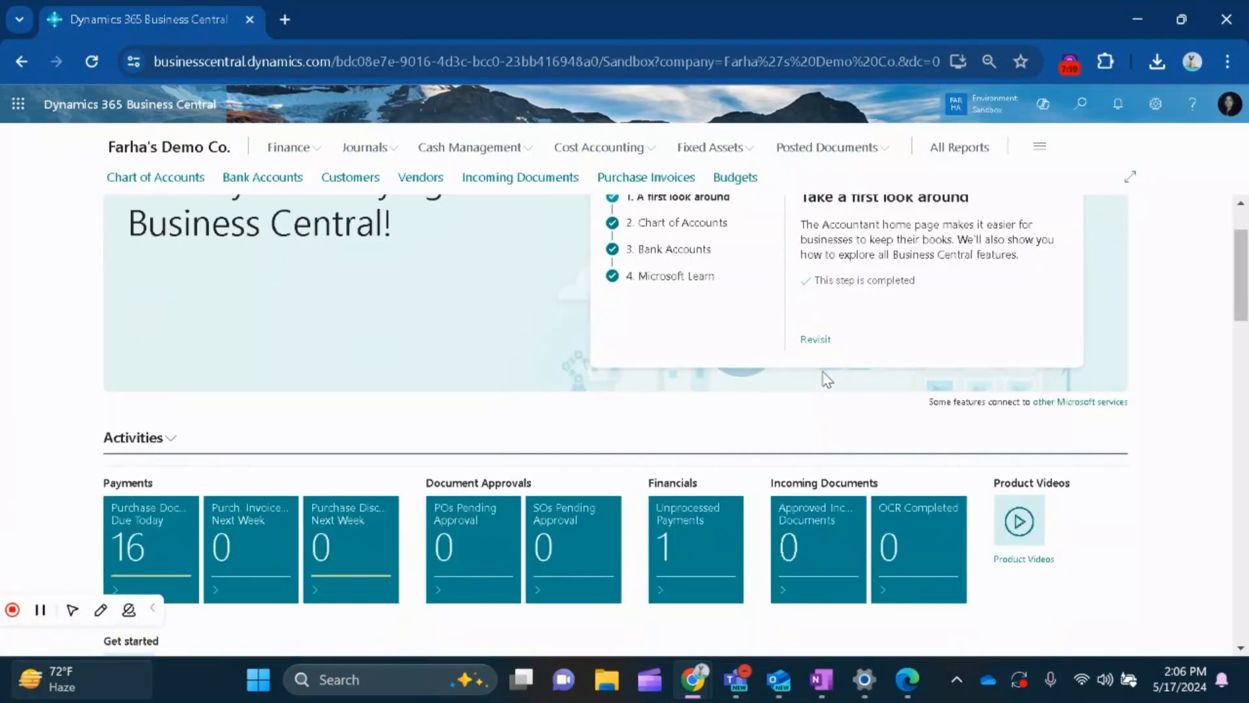
scroll(829, 445, down, 5)
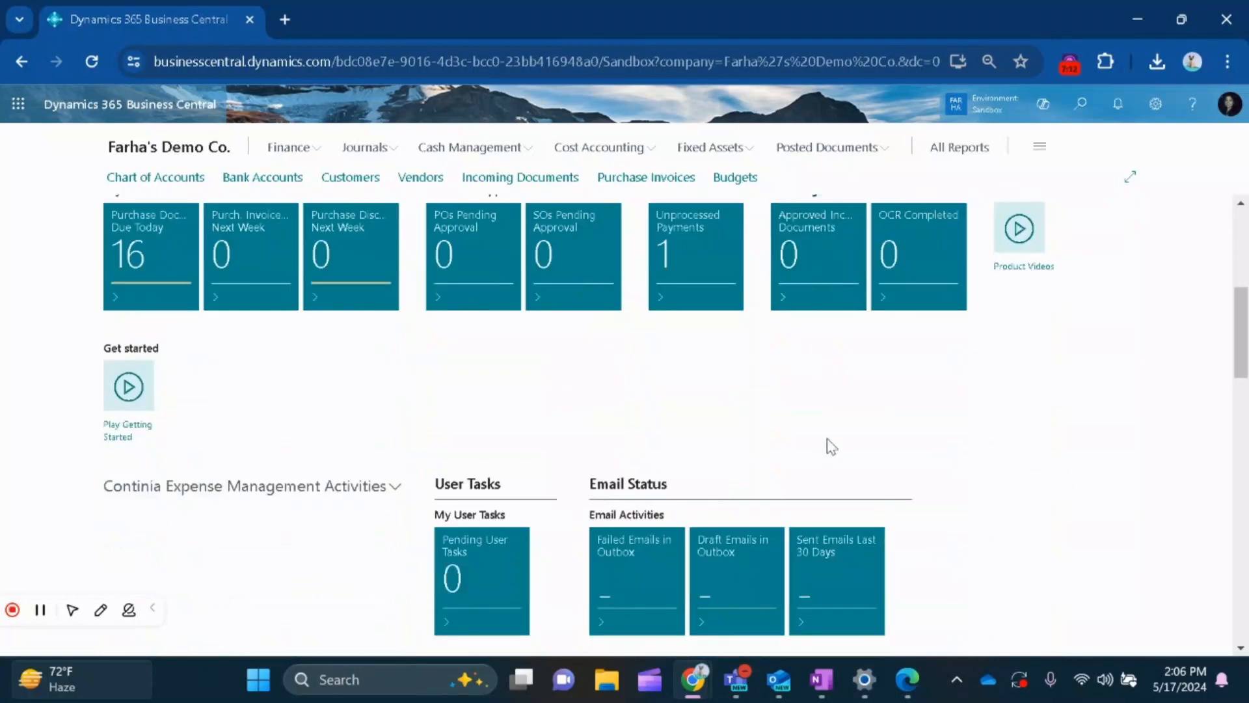
scroll(827, 441, down, 2)
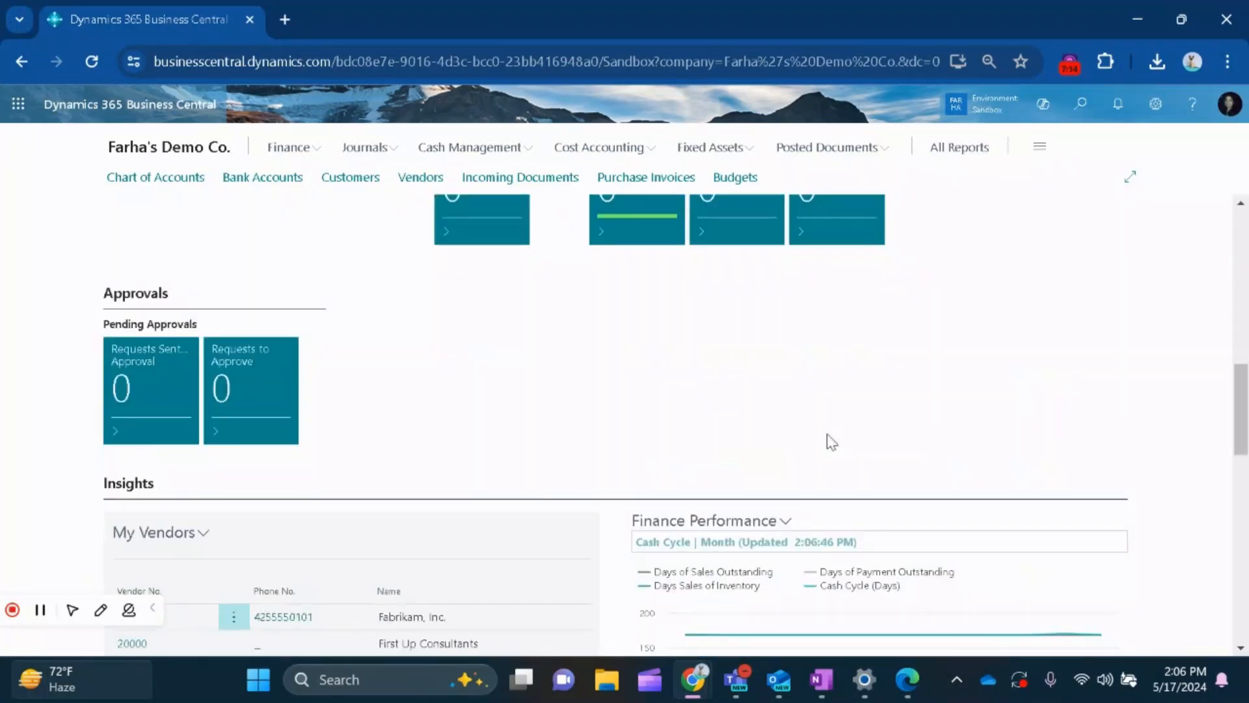
scroll(830, 442, up, 2)
scroll(831, 442, up, 6)
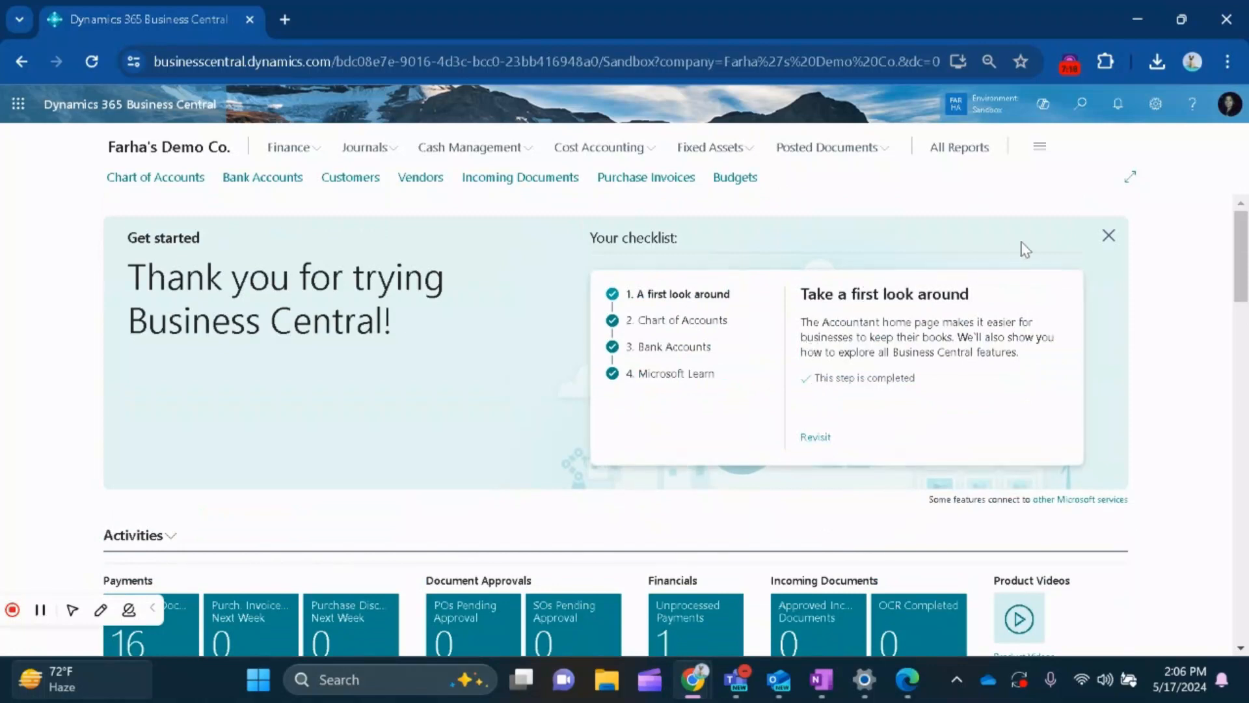
click(1109, 236)
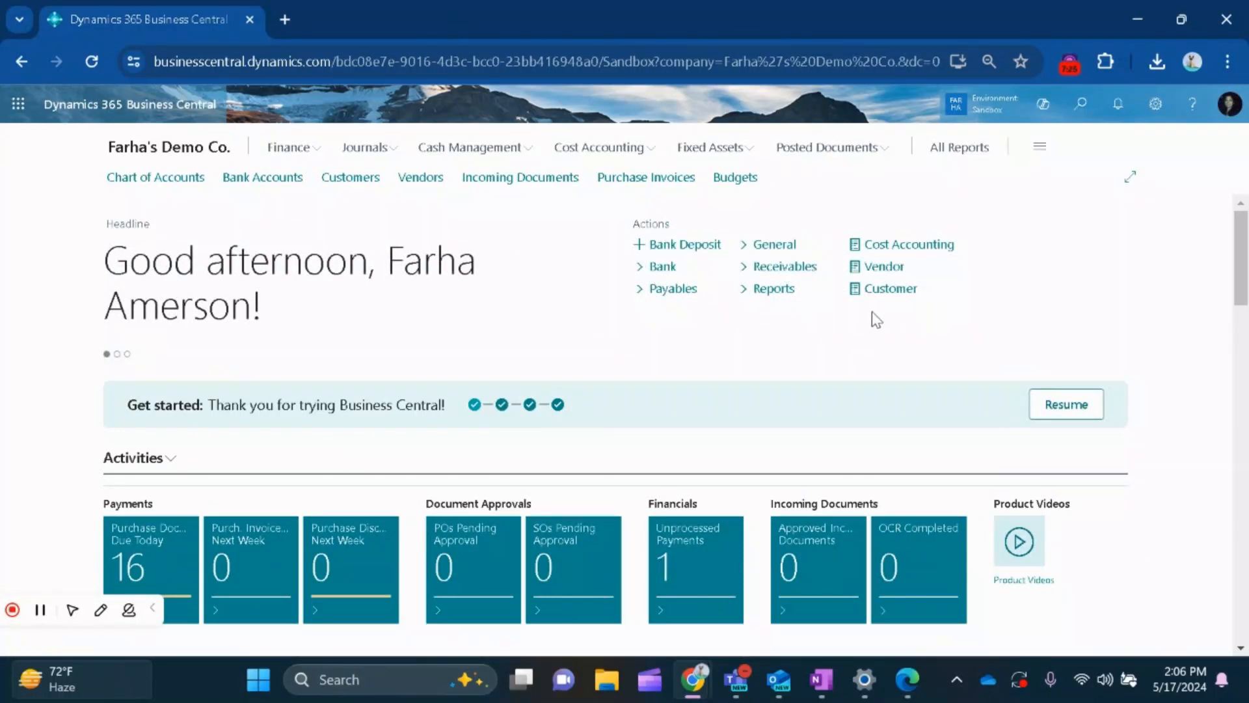
Examine the CHECK batch's columns in Payment Journals under Cash Management and return to the role center.
click(529, 151)
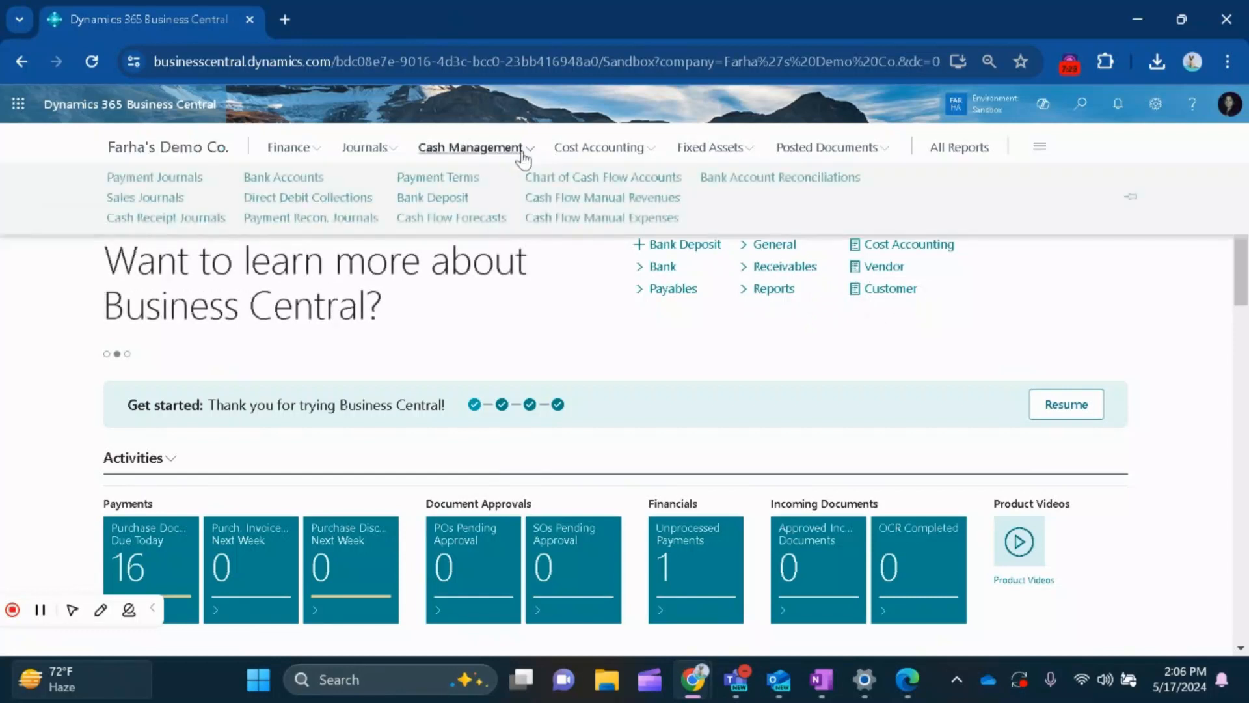
click(190, 182)
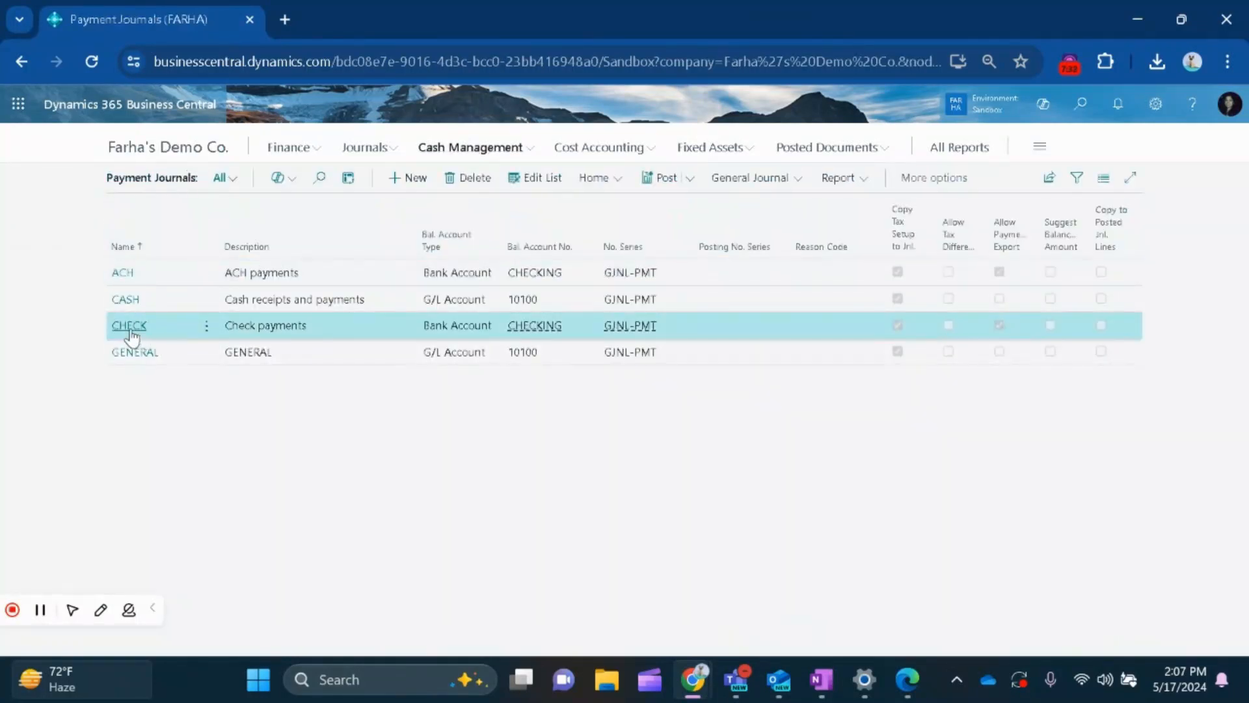
click(130, 328)
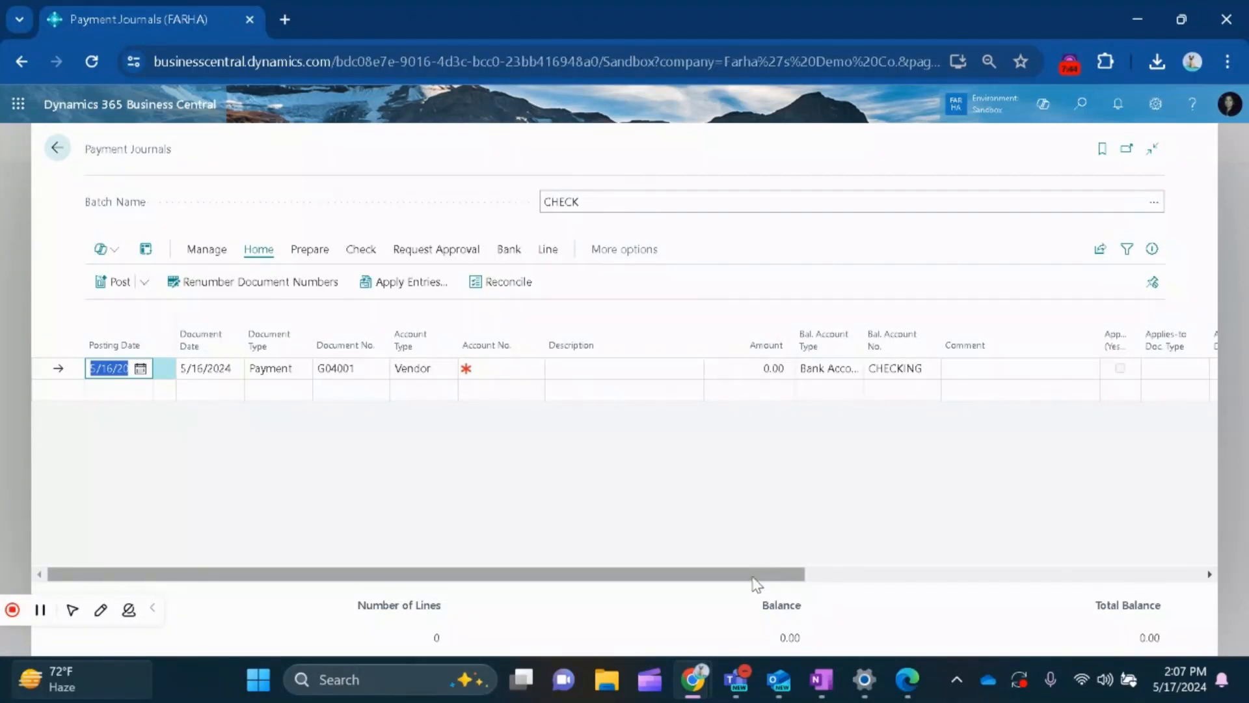
drag(753, 581, 1072, 578)
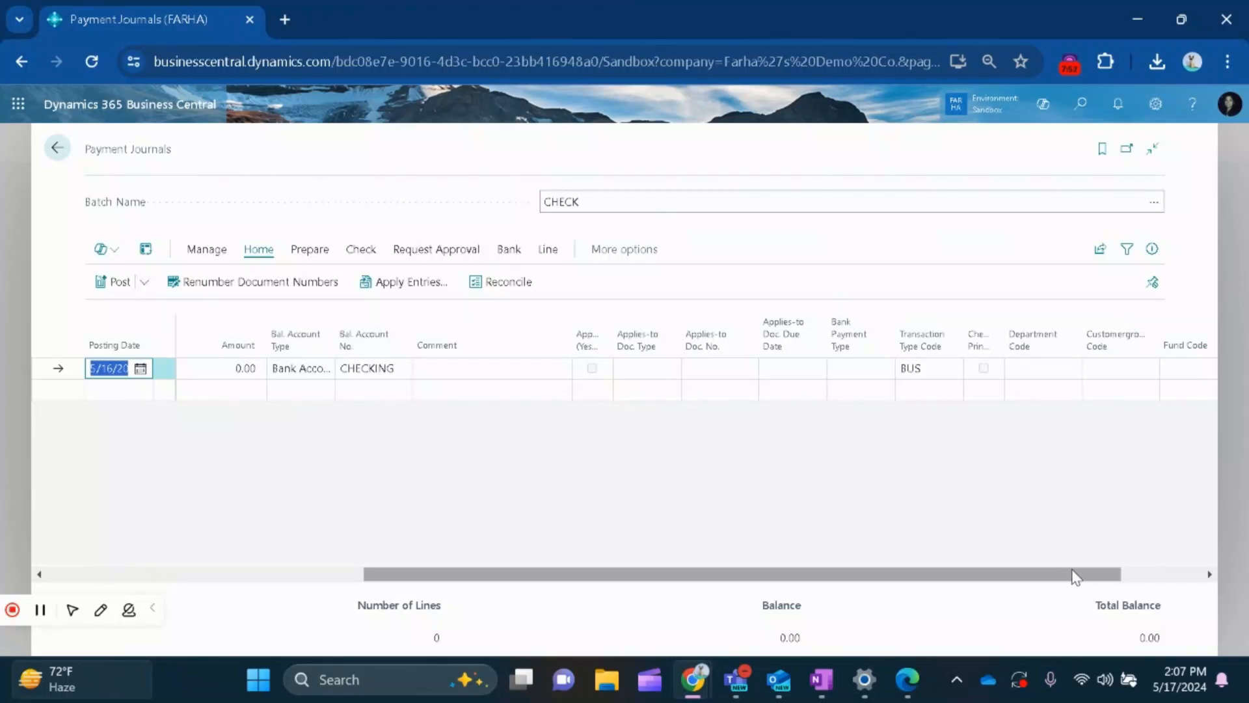
click(56, 151)
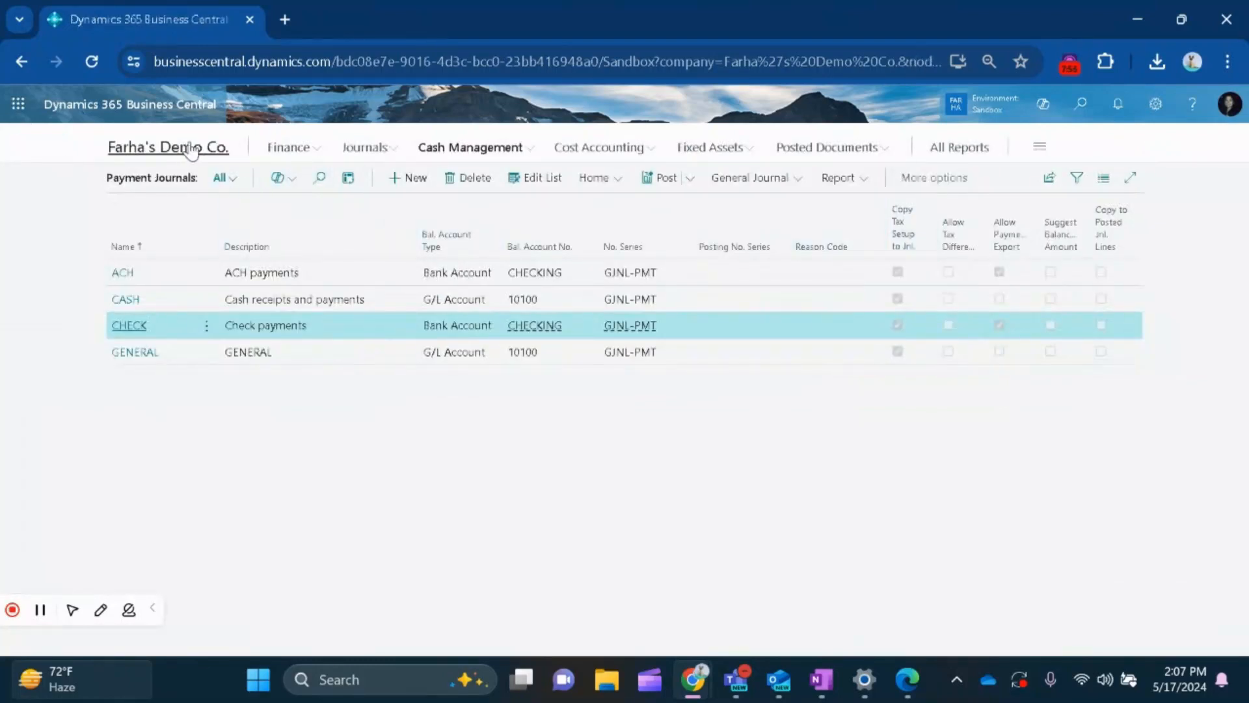
click(191, 150)
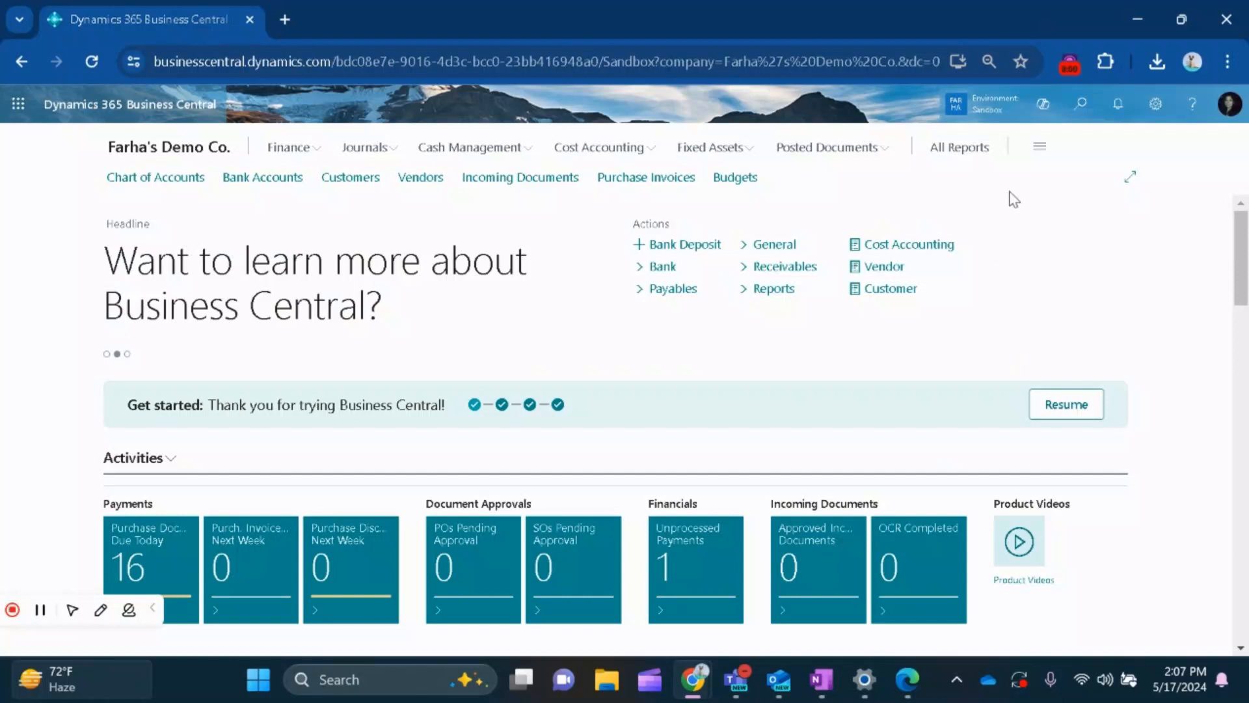
Open the Accountant user's card from the User Settings page and view the roles available for assignment without changing the role.
click(1082, 105)
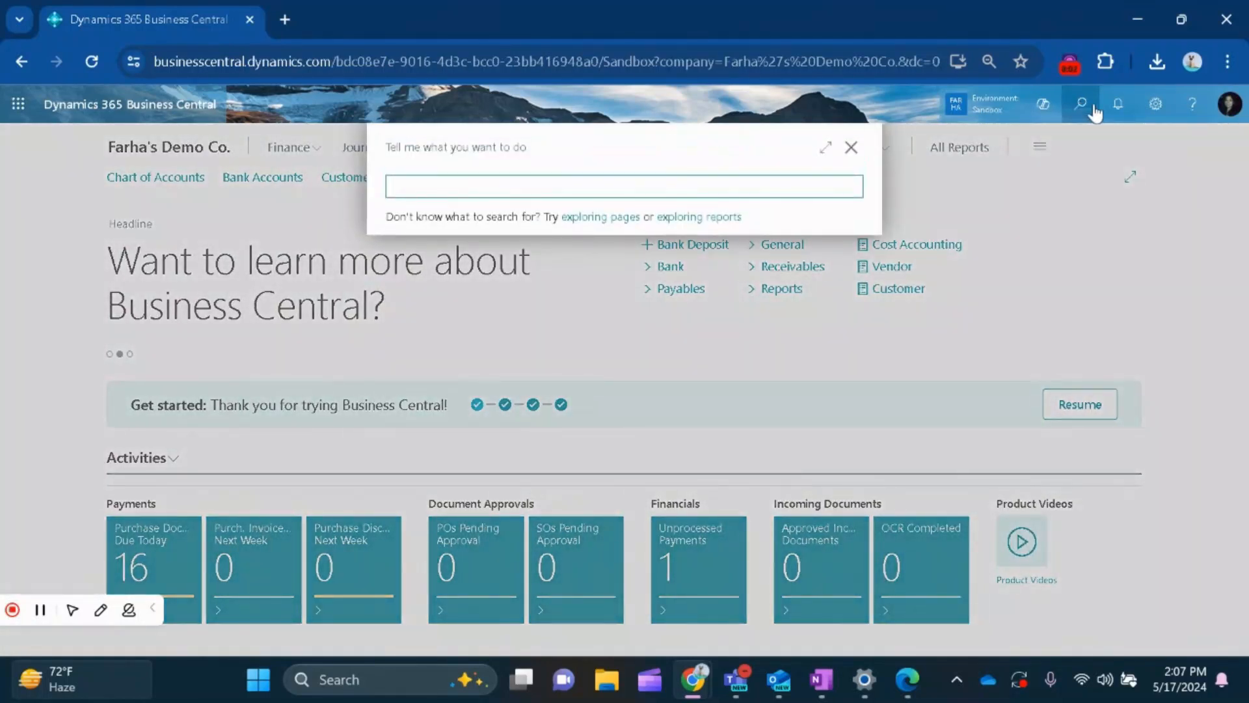
text(user set)
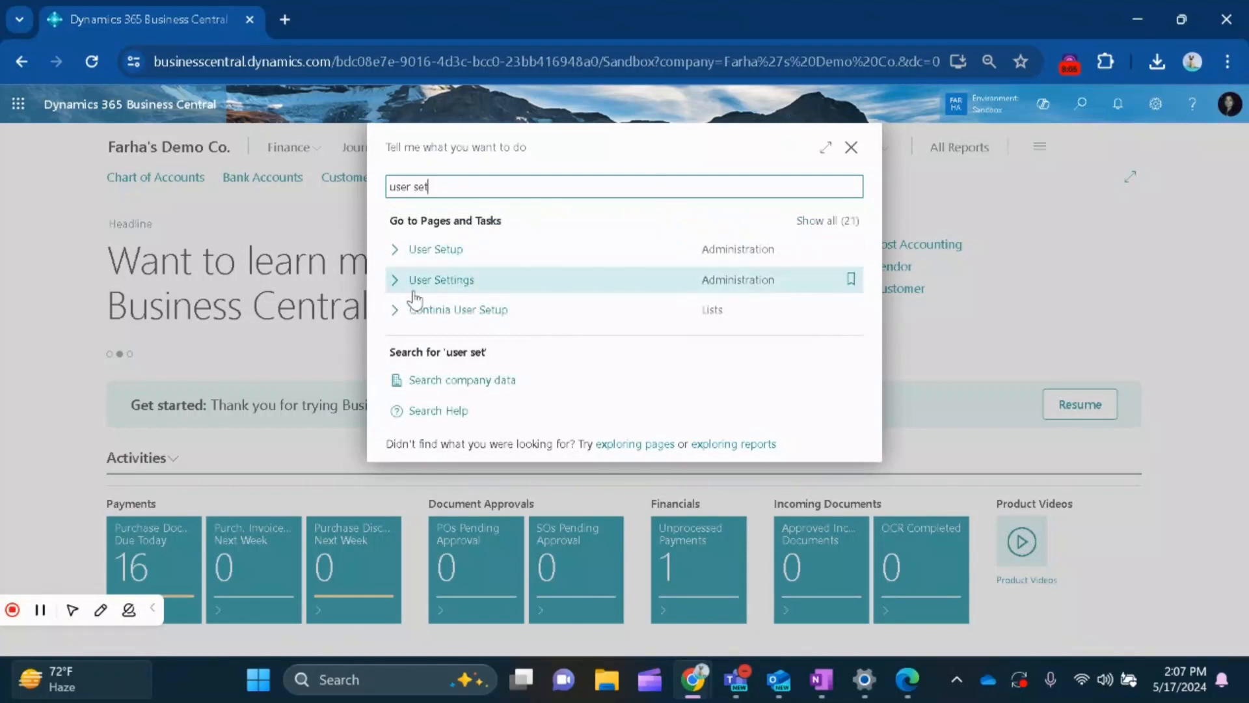
click(412, 299)
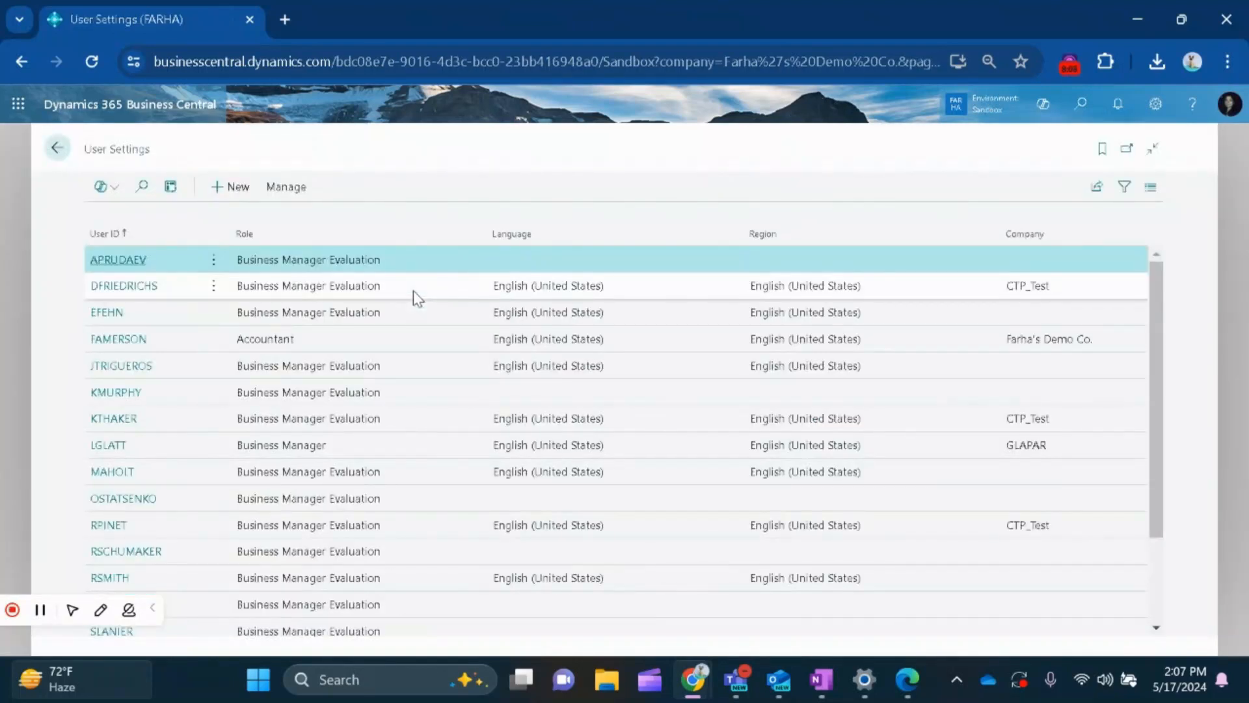
click(114, 346)
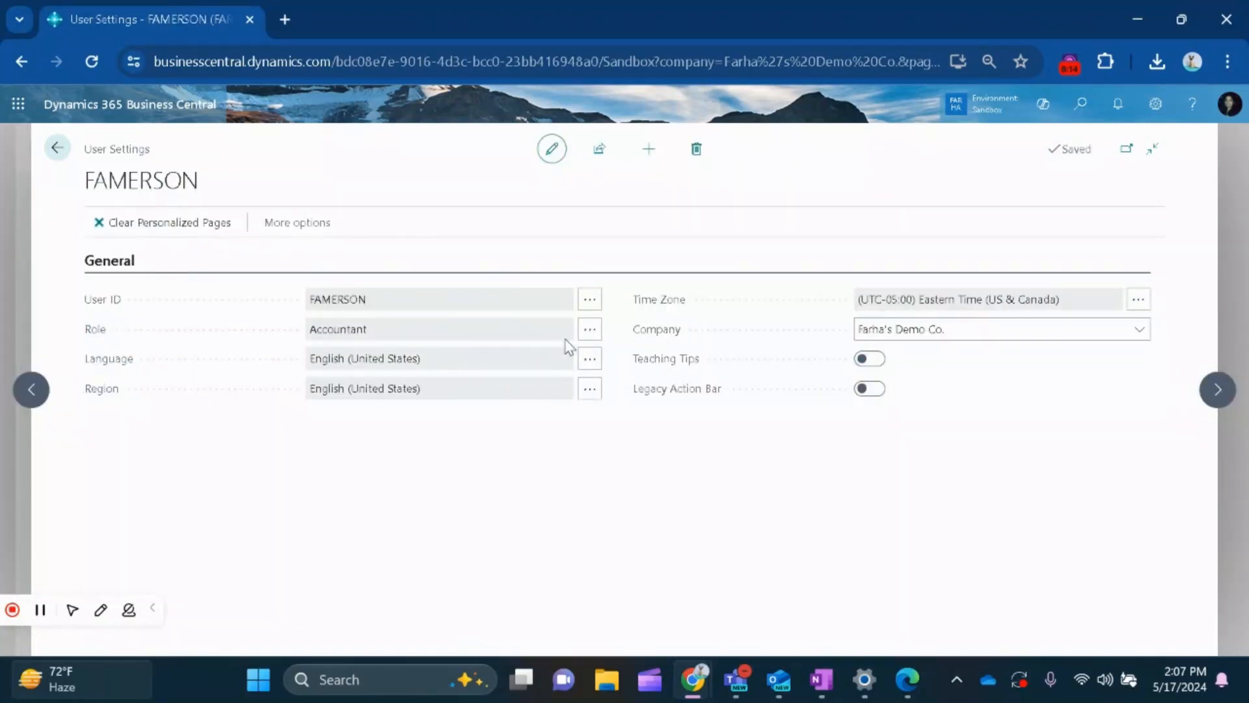
click(590, 332)
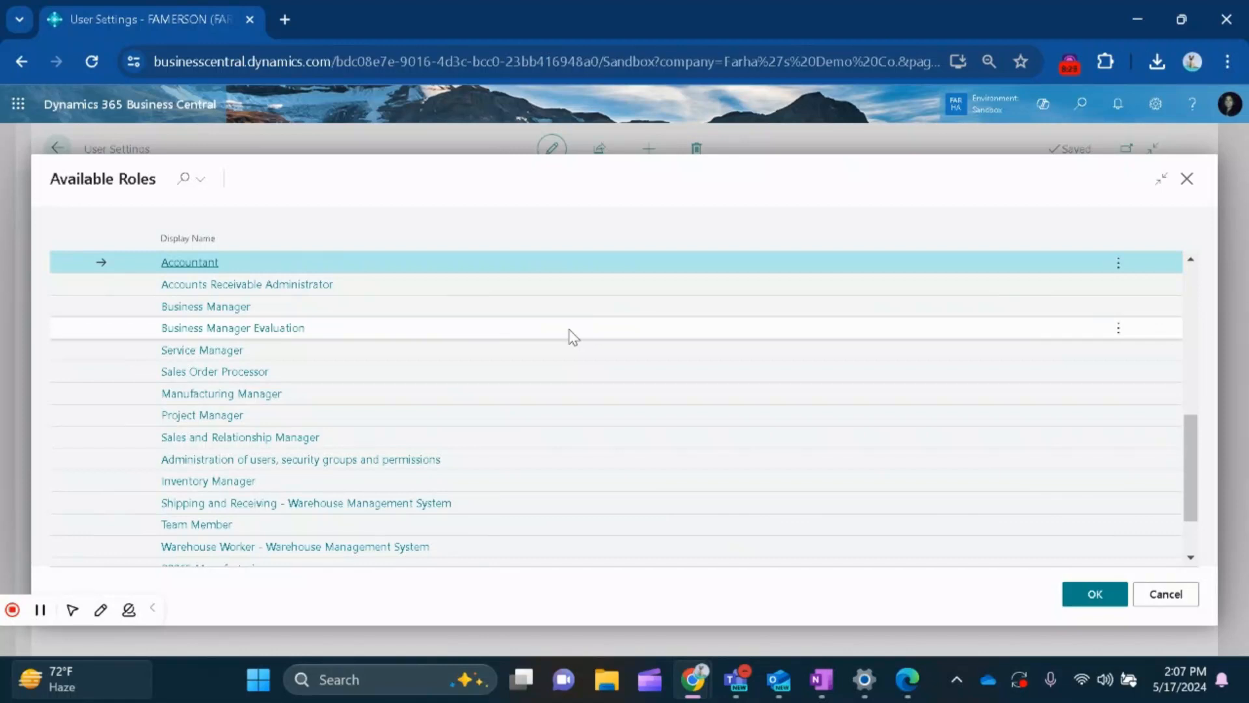
click(1186, 179)
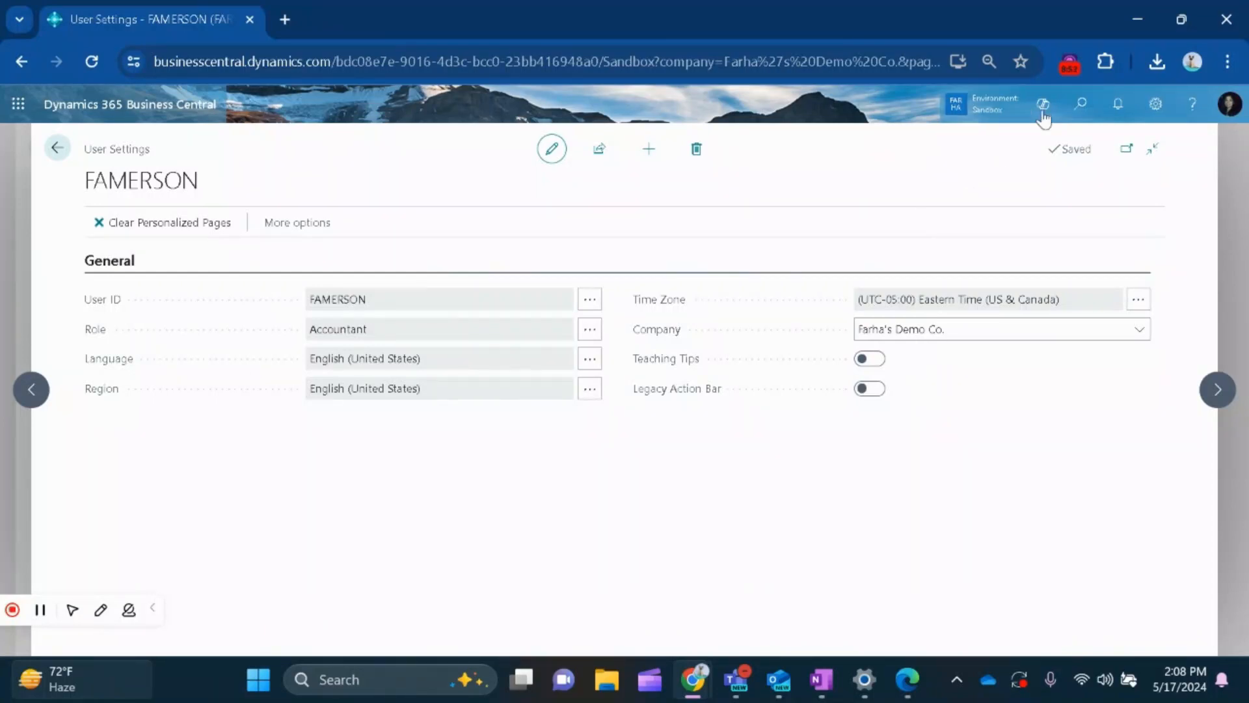
Search for "user group" and open the User Groups page.
click(1078, 104)
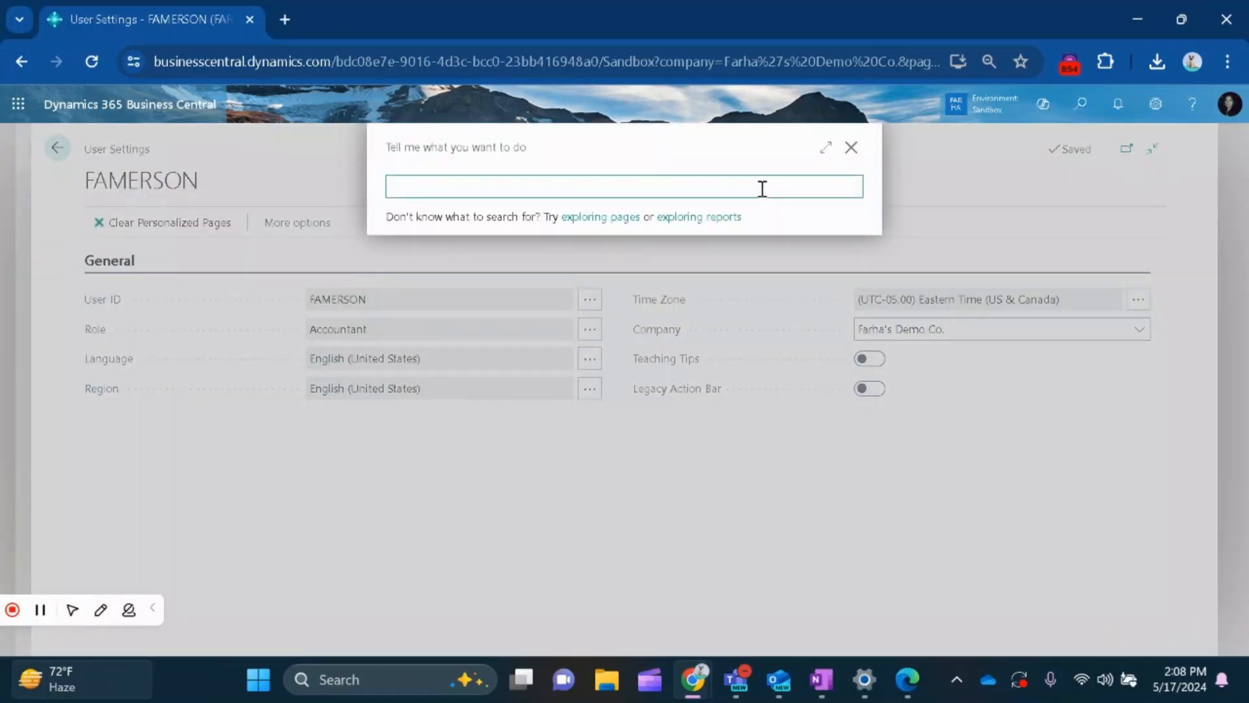
text(user)
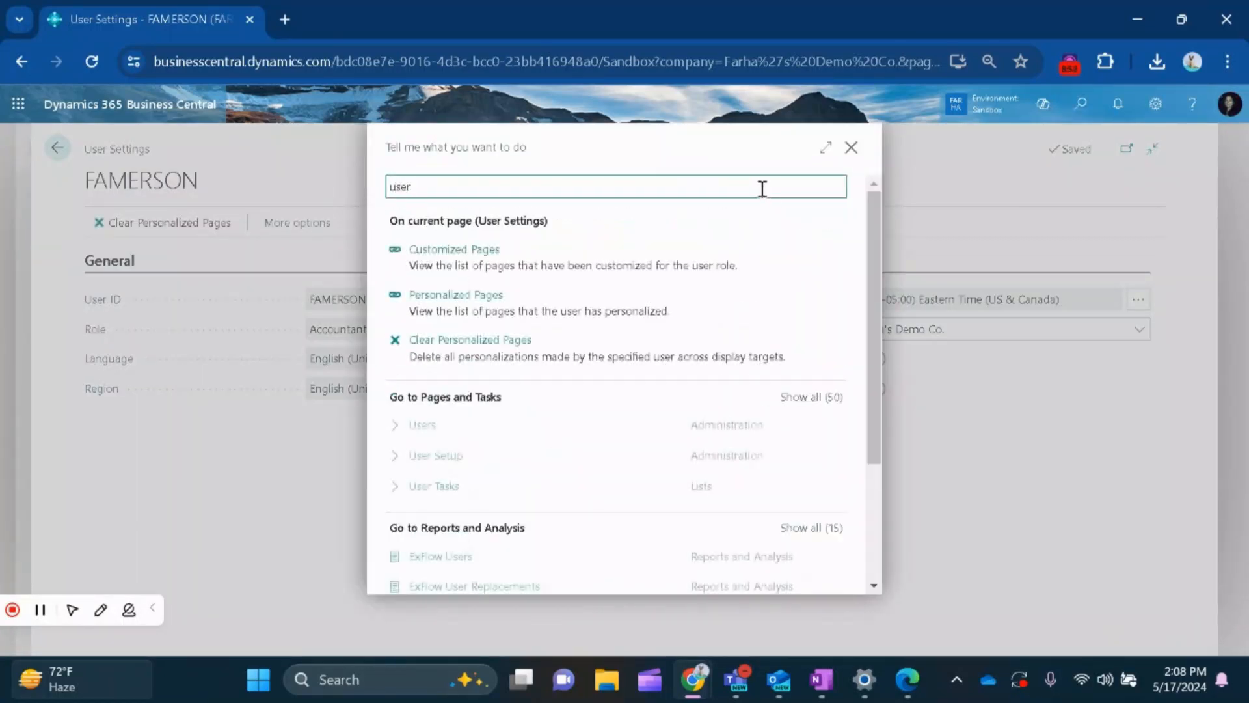
text(  gr)
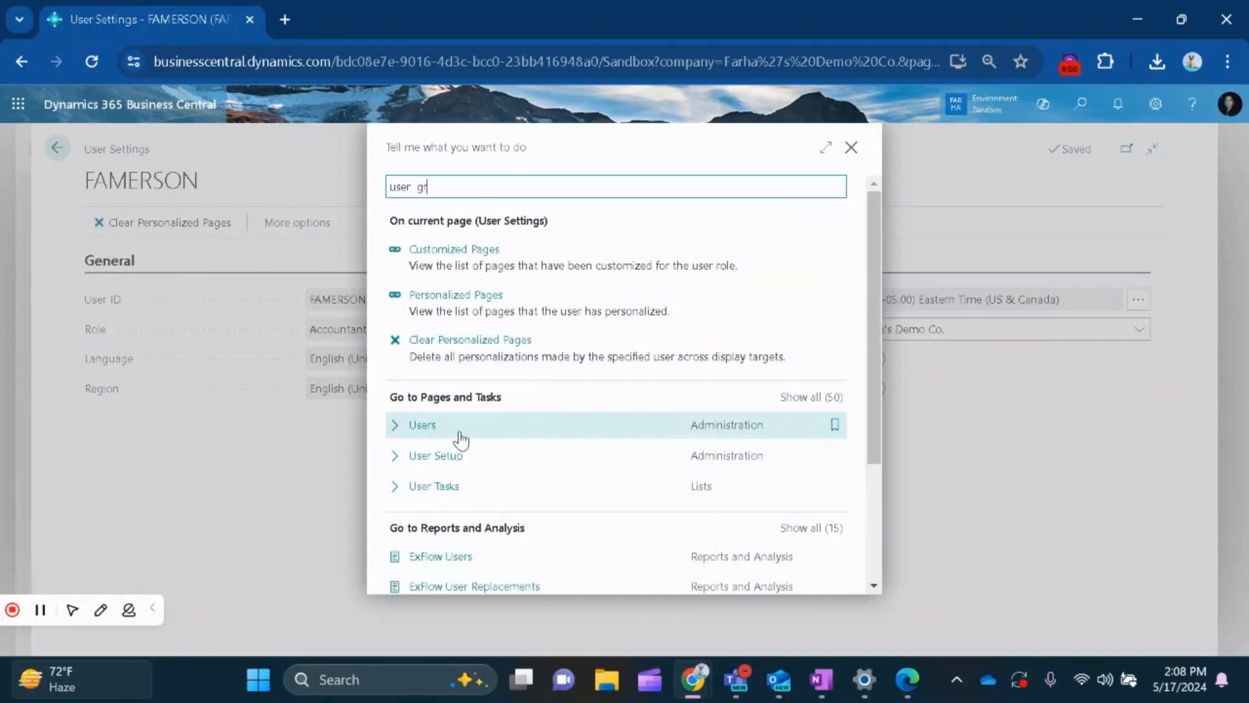
text(oup)
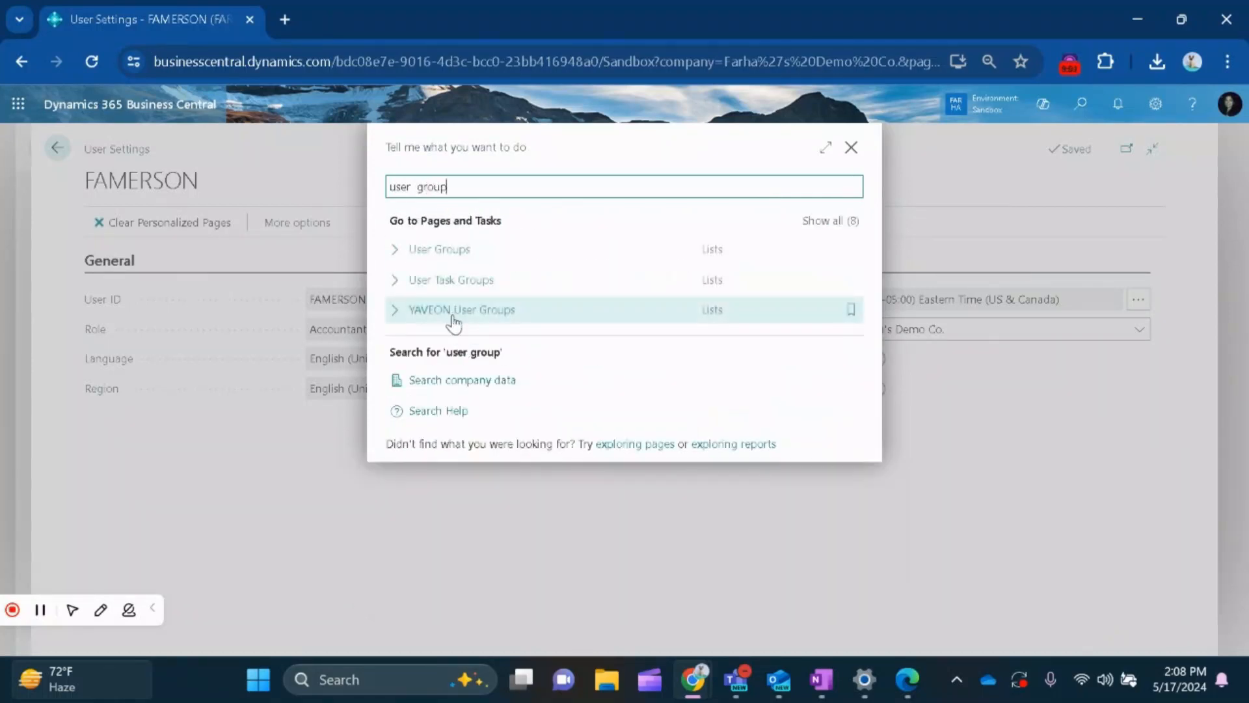
click(458, 255)
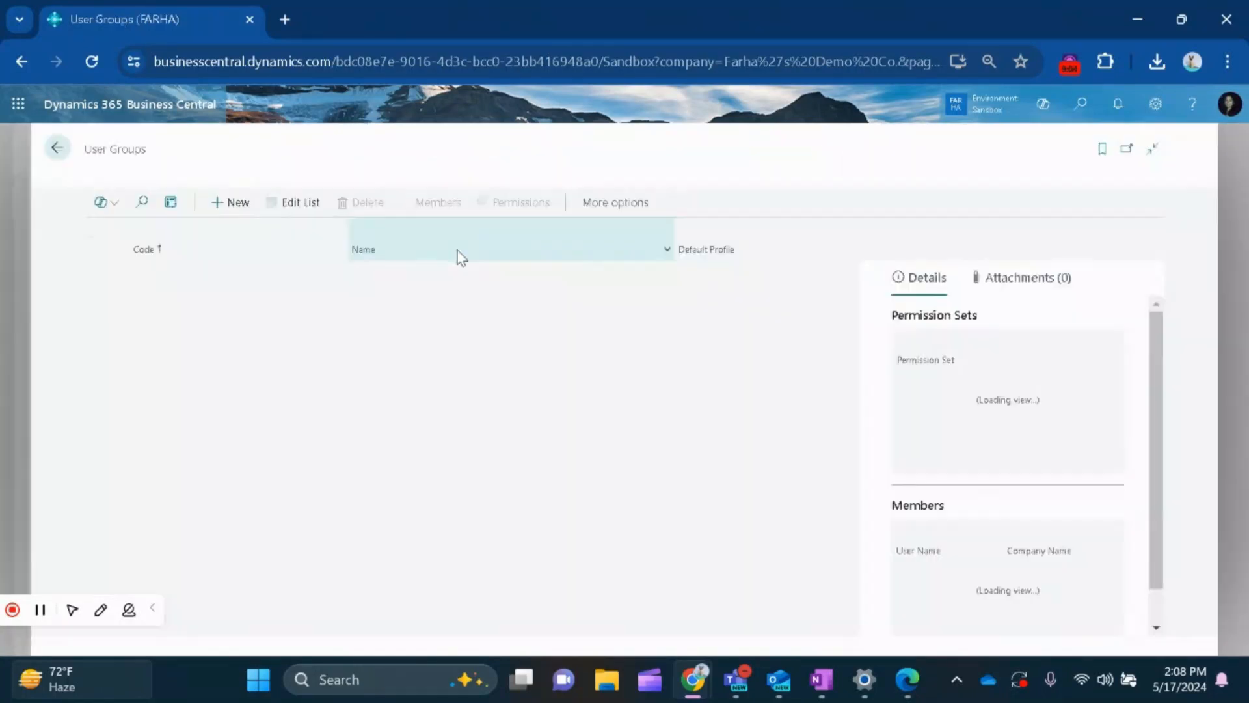